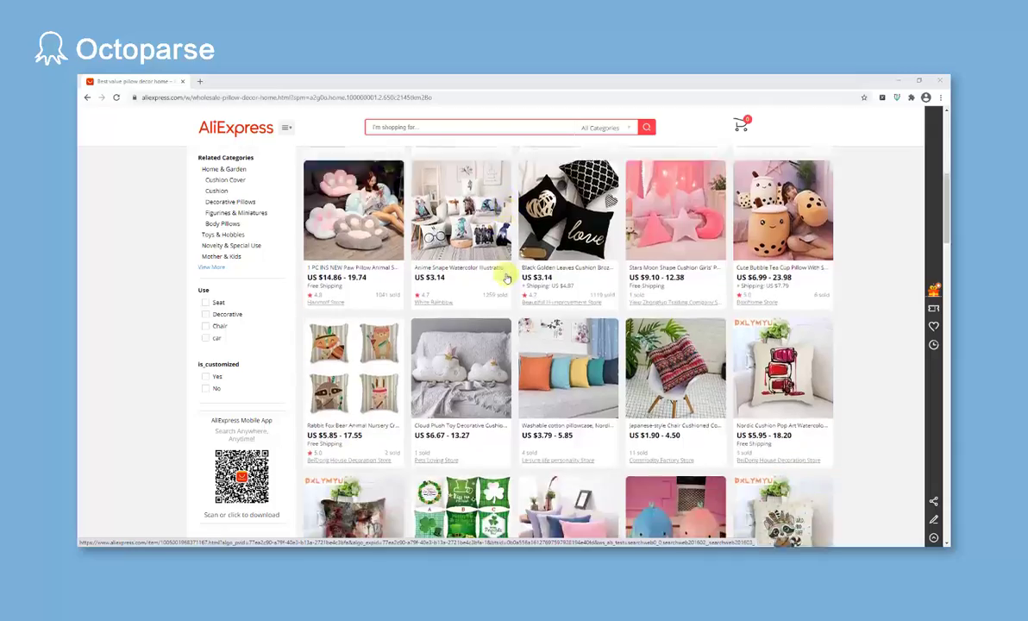
- Browse the AliExpress pillow listings and choose to save one product's image as a file
scroll(508, 278, "down", 5)
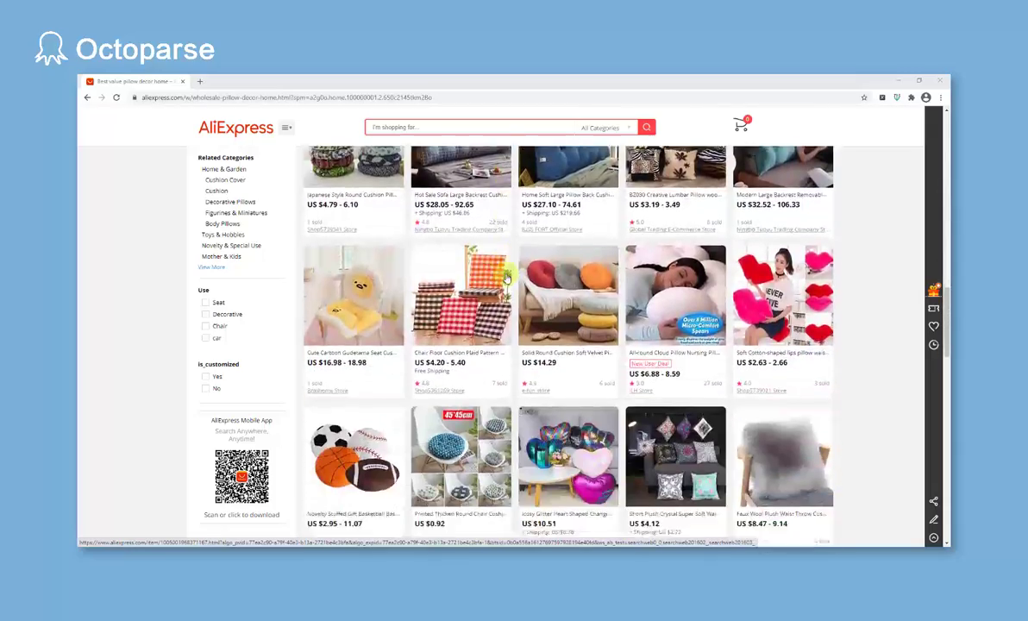
right_click(471, 288)
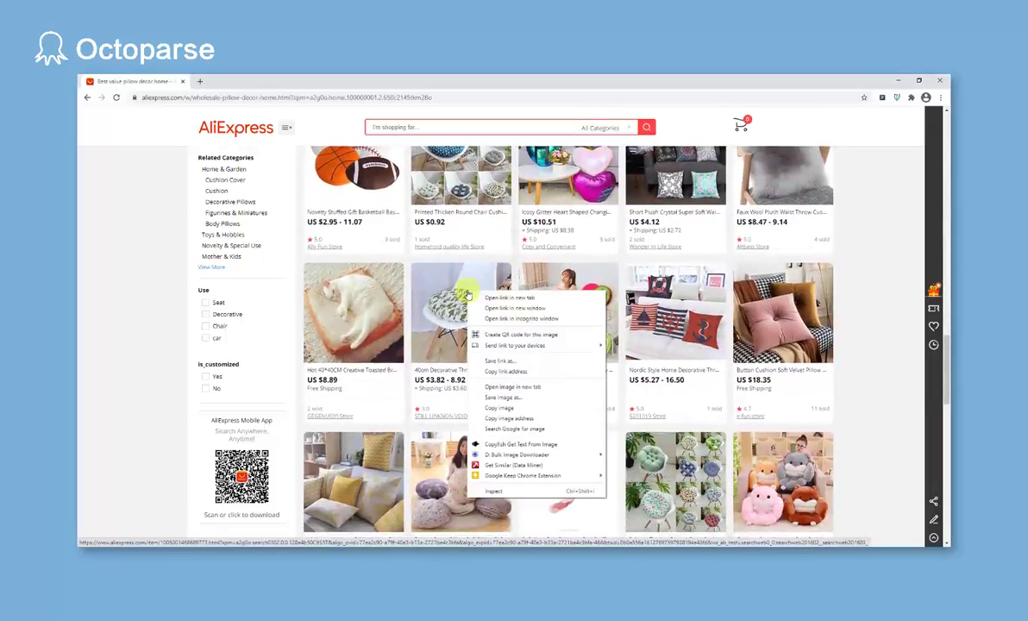
left_click(490, 398)
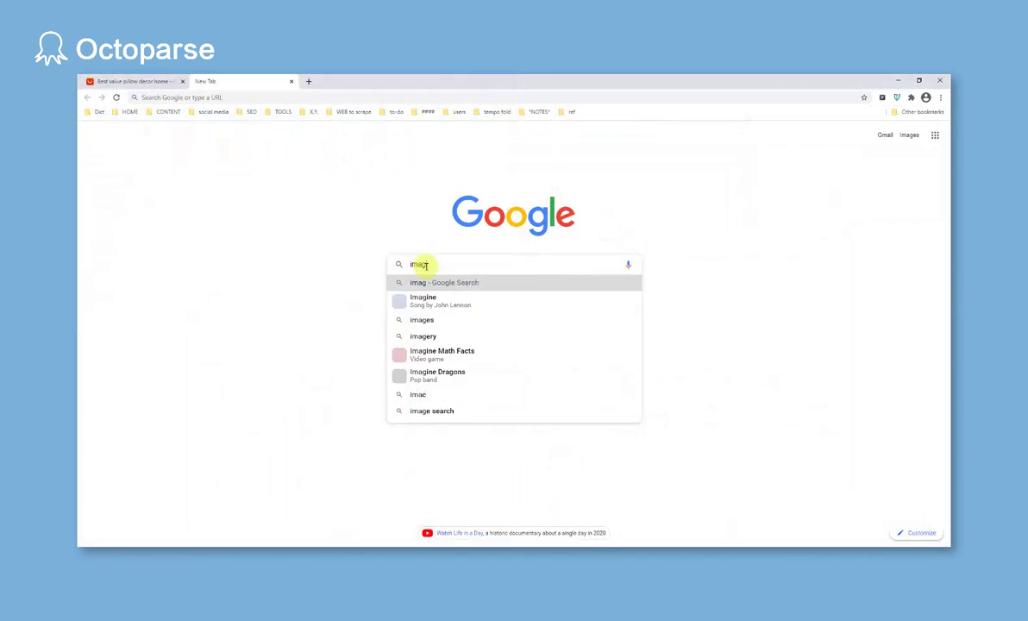
- Search Google for "image downloader"
type("e downloader")
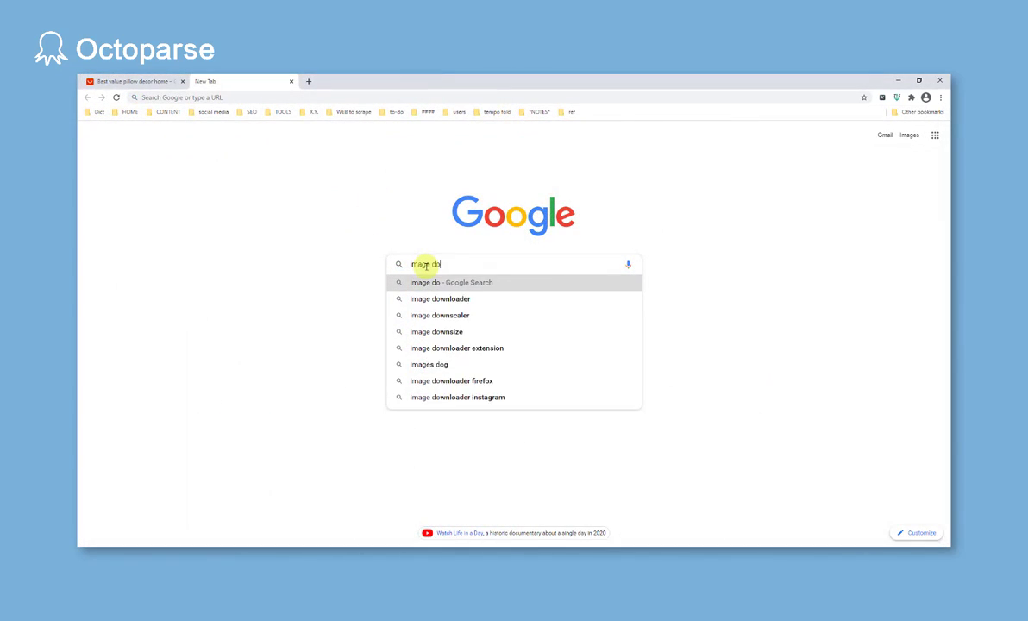
key("Return")
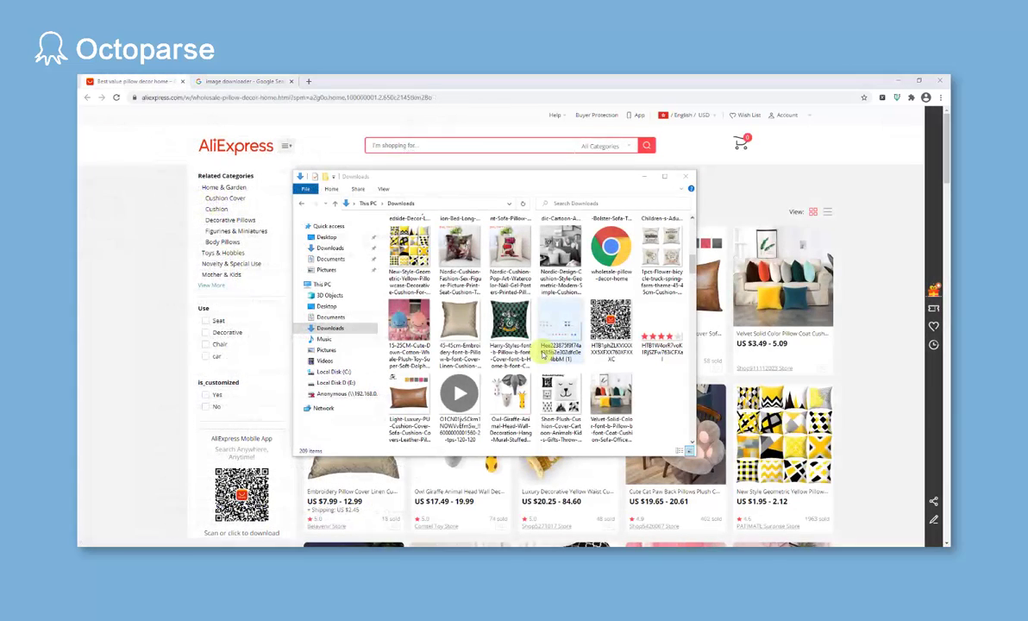
- Inspect individual files in the Downloads folder for unwanted items among the saved pillow images
left_click(569, 324)
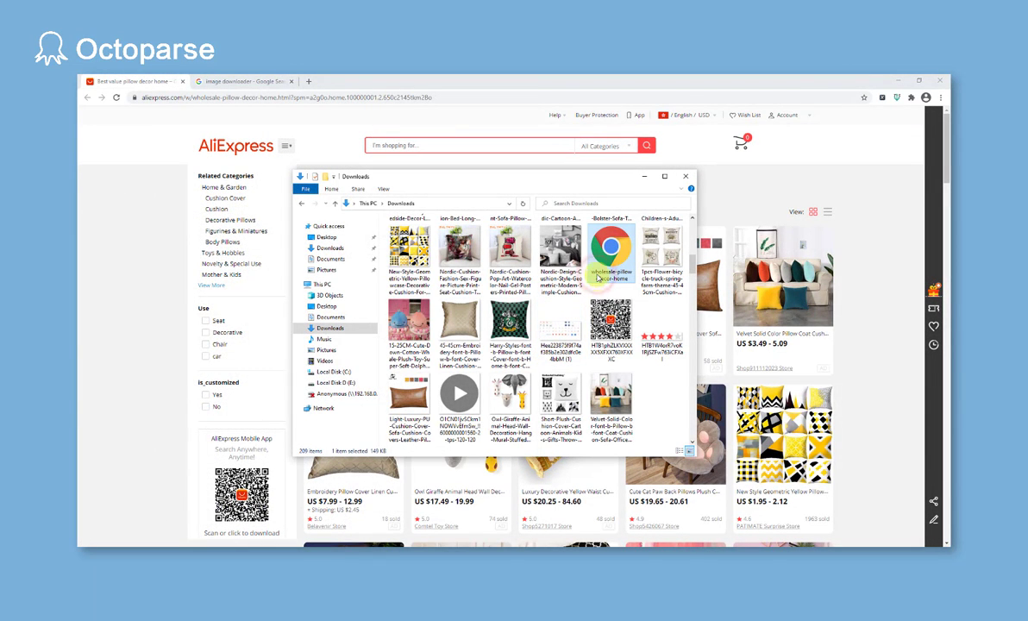
left_click(662, 343)
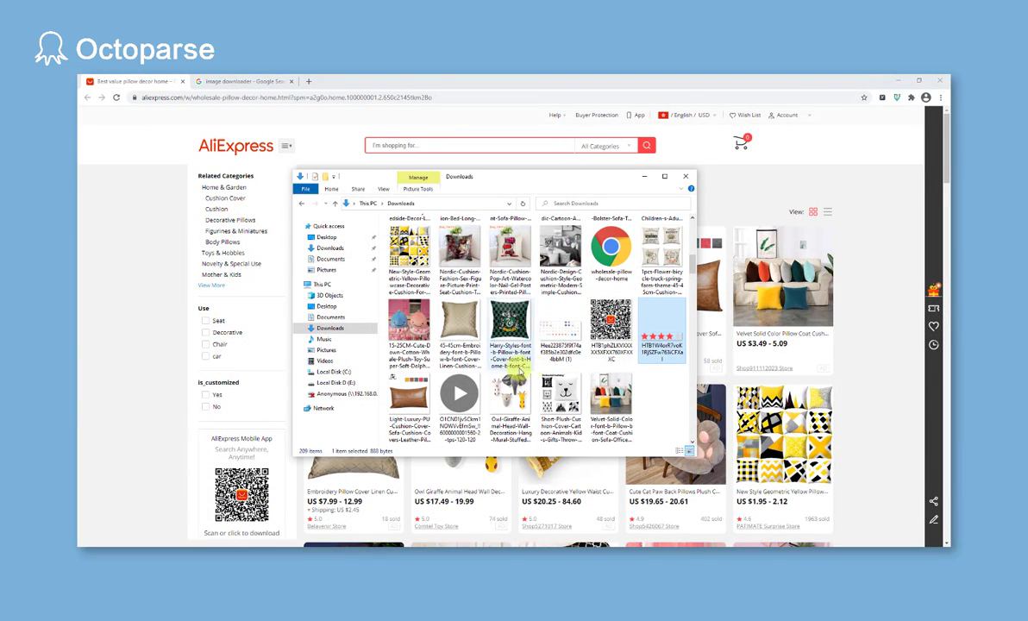
left_click(459, 395)
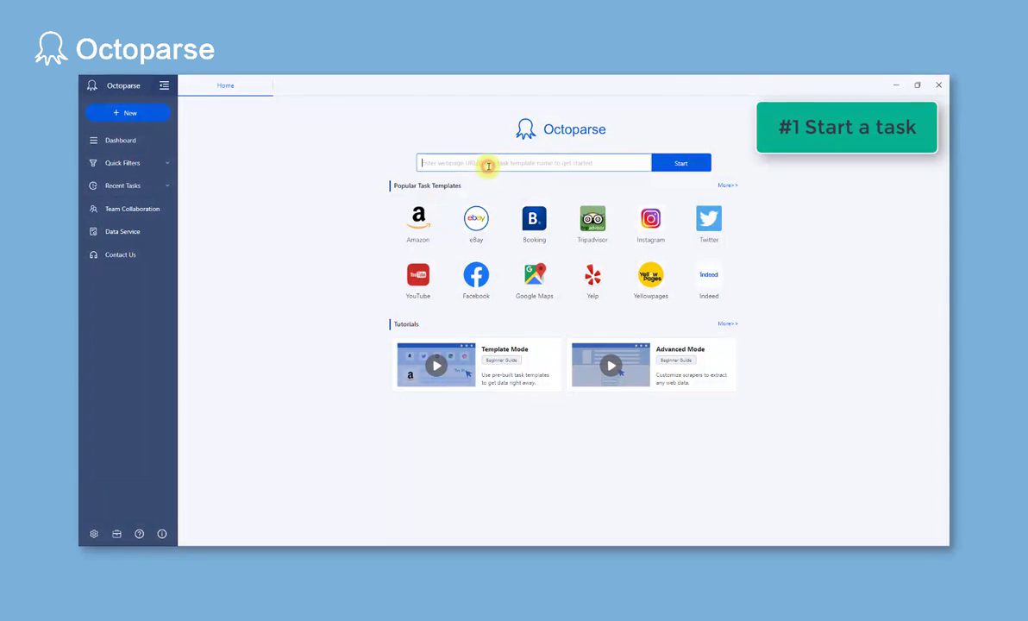
- Start an Octoparse task from the copied AliExpress wholesale-pillow-decor-home page URL
right_click(488, 166)
left_click(489, 222)
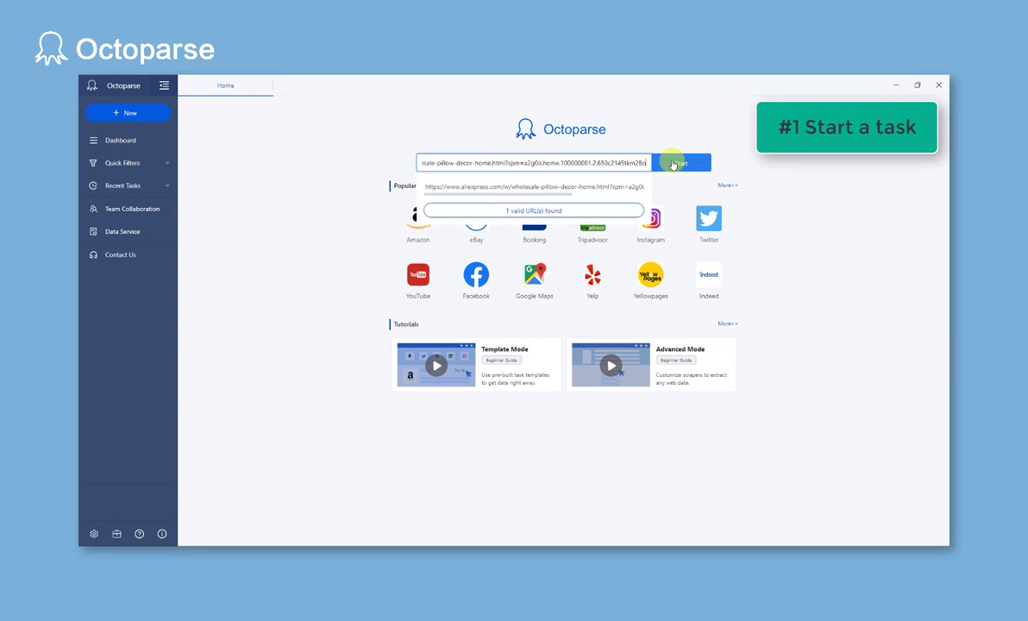
left_click(673, 164)
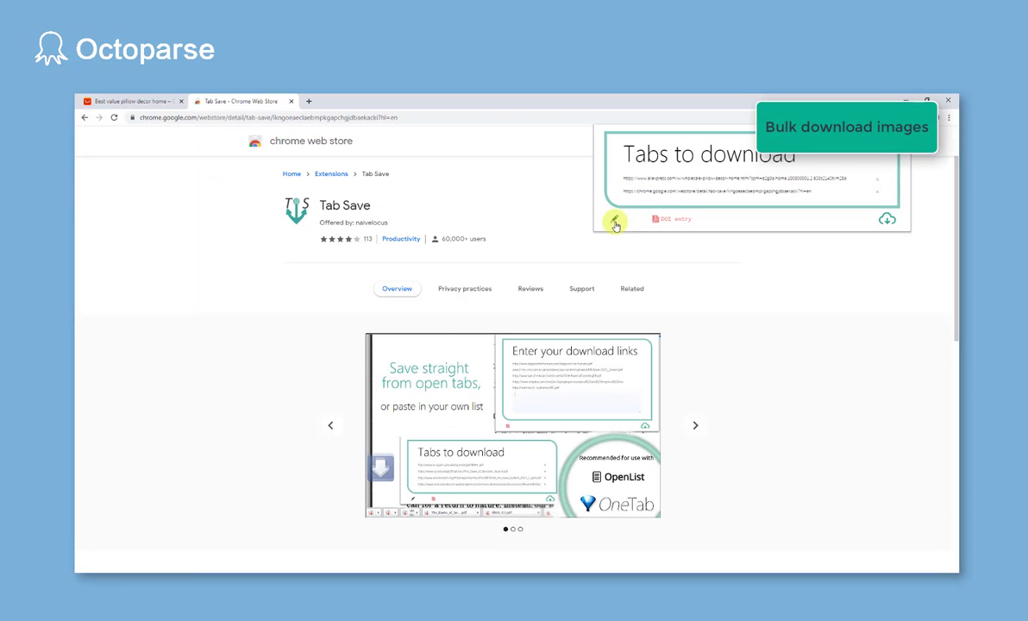
- Paste the list of image URLs into the Tab Save extension in Chrome and download them all
left_click(614, 224)
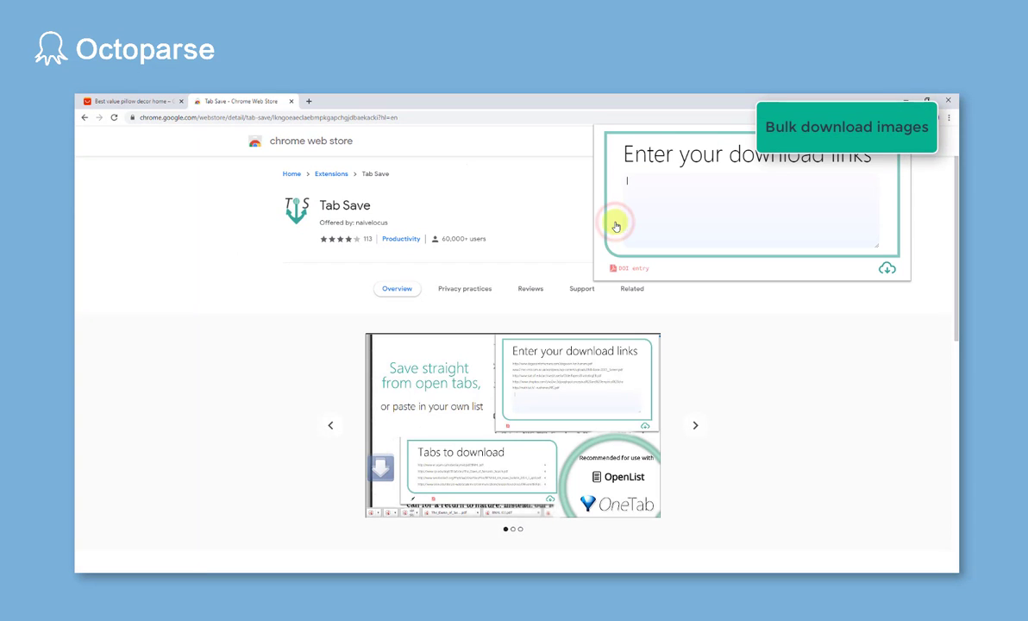
right_click(639, 187)
left_click(666, 257)
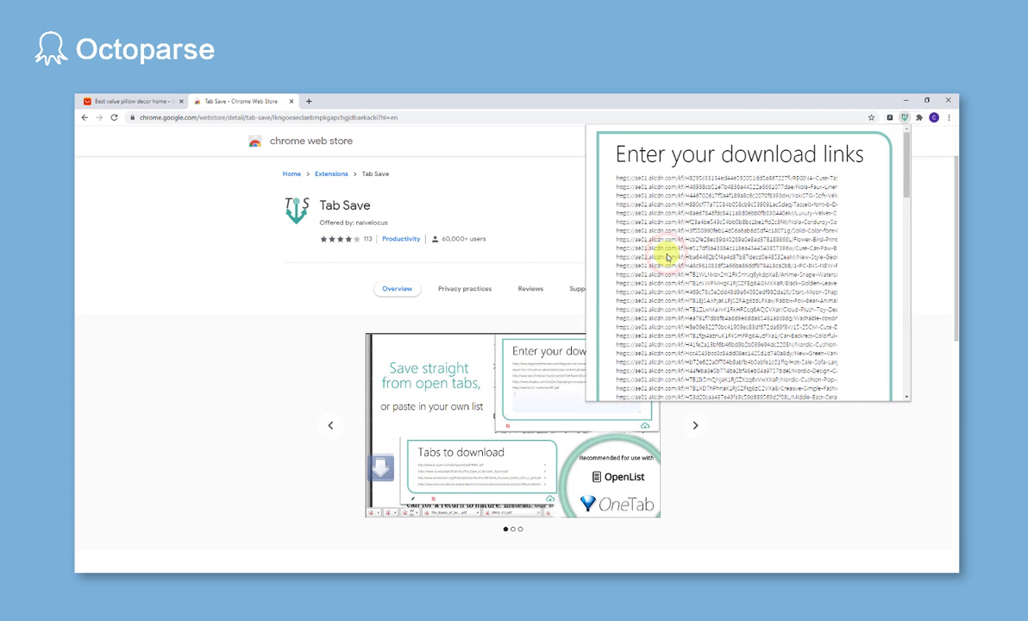
scroll(859, 265, "down", 10)
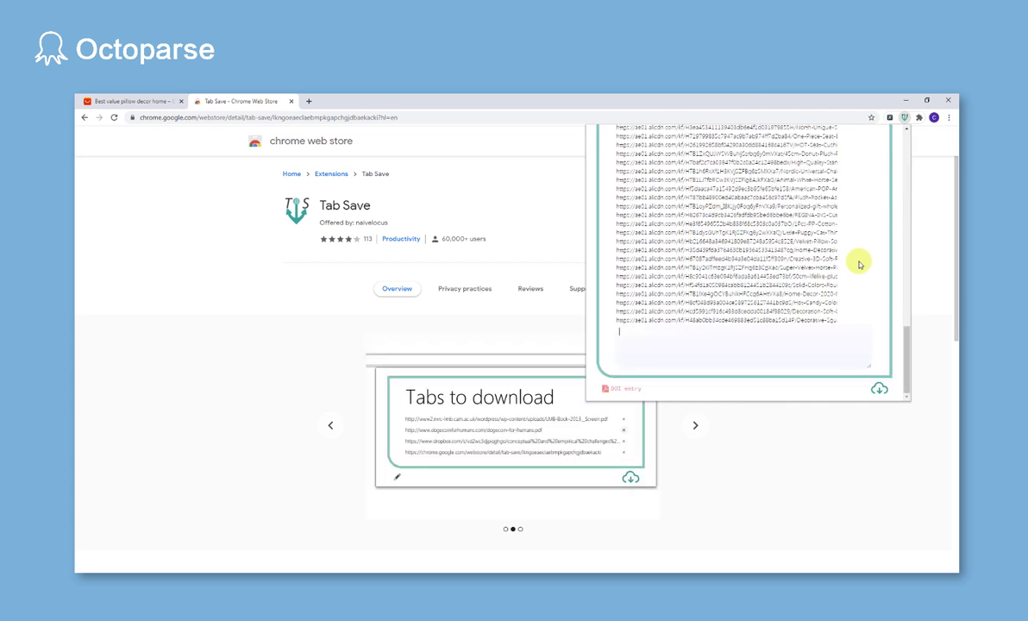
left_click(879, 388)
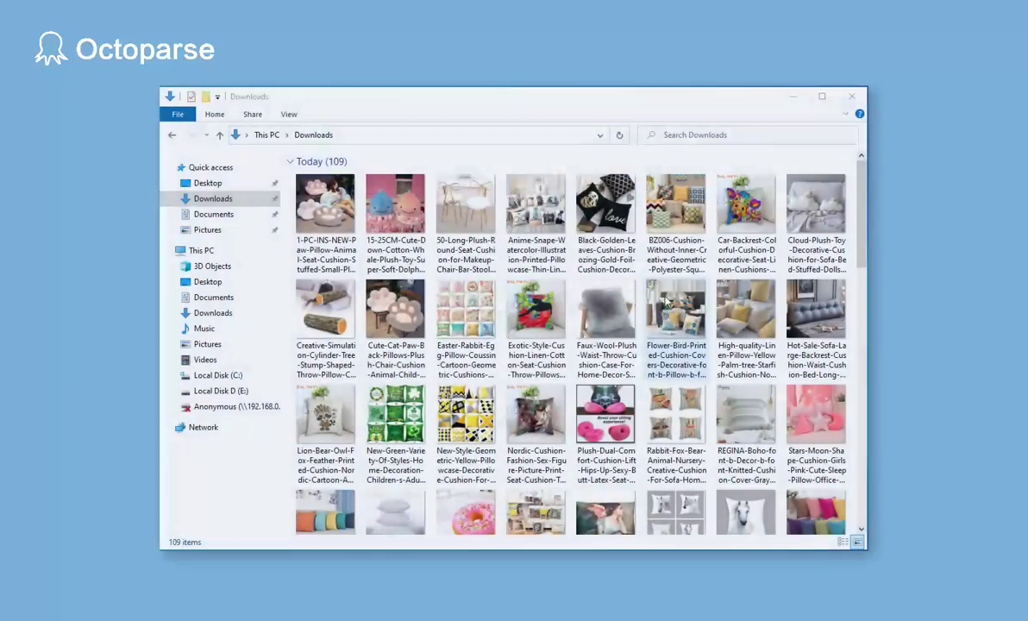
- Look through the bulk-downloaded pillow images in the Downloads folder
left_click(466, 320)
scroll(546, 320, "down", 4)
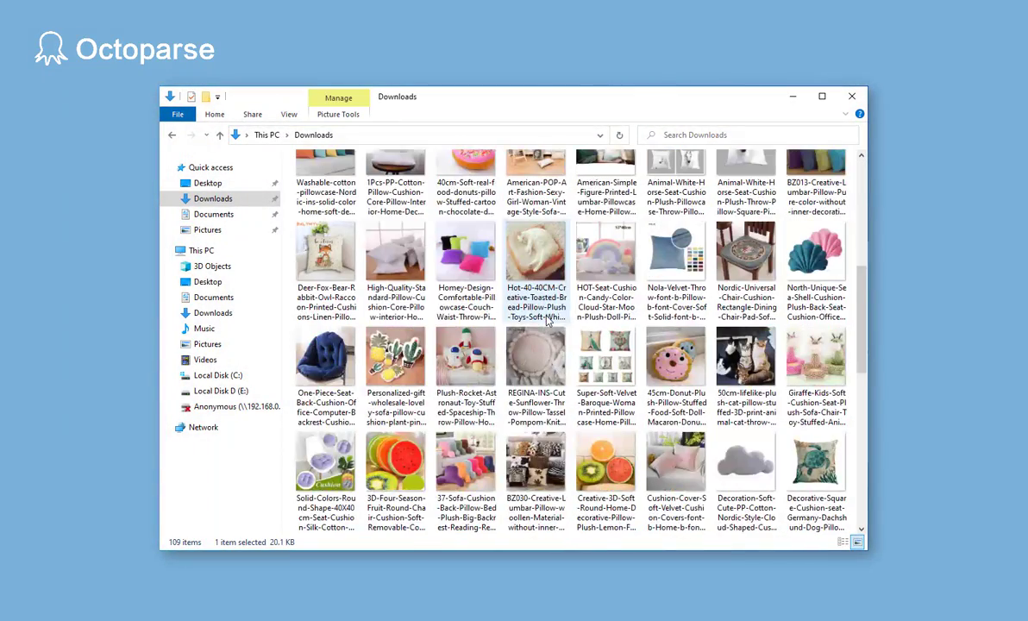
scroll(545, 345, "down", 5)
left_click(542, 372)
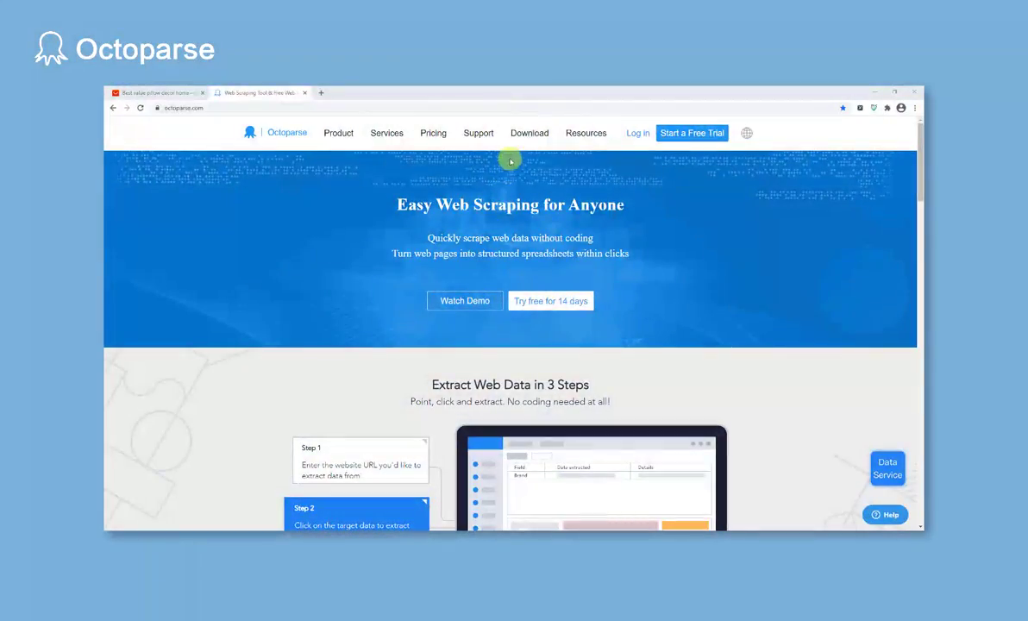
- Download Octoparse 8.1 Beta for Windows from octoparse.com
left_click(523, 138)
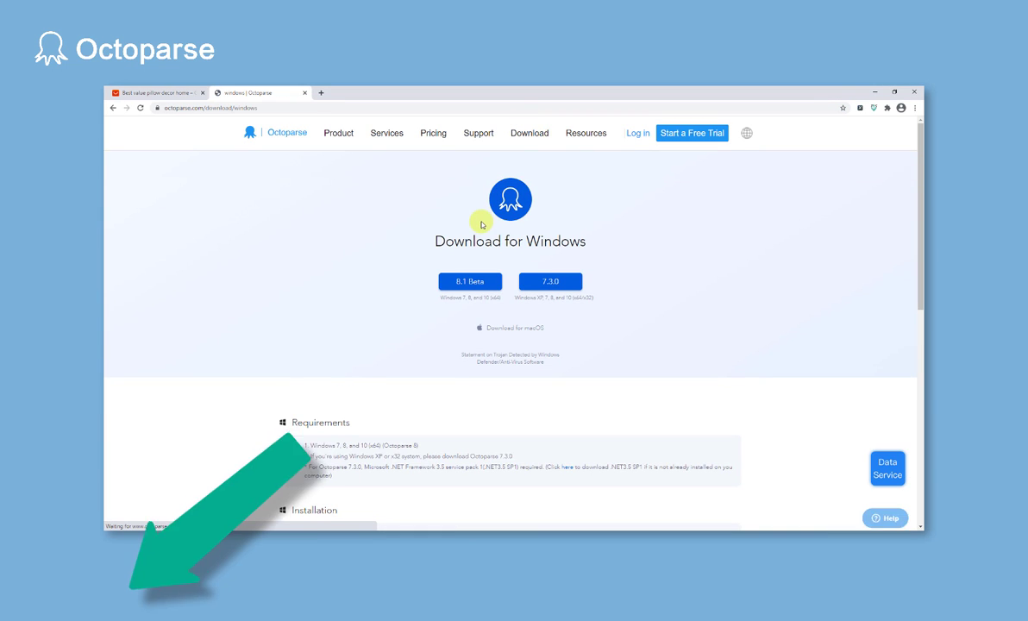
left_click(477, 285)
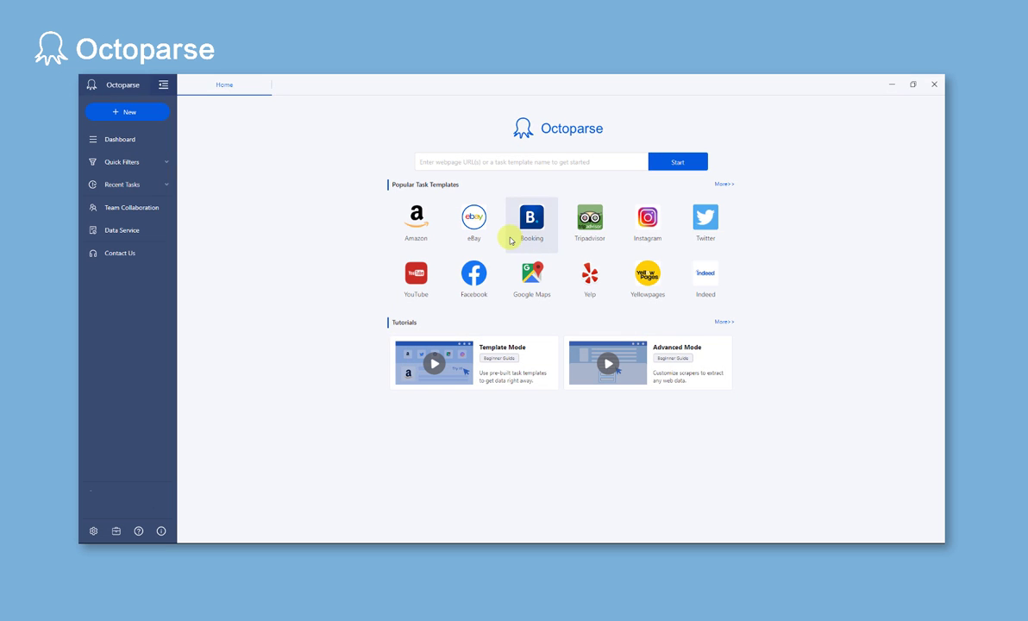
- Create a new Octoparse task with the AliExpress pillow decor URL and auto-detect the web page data
right_click(498, 165)
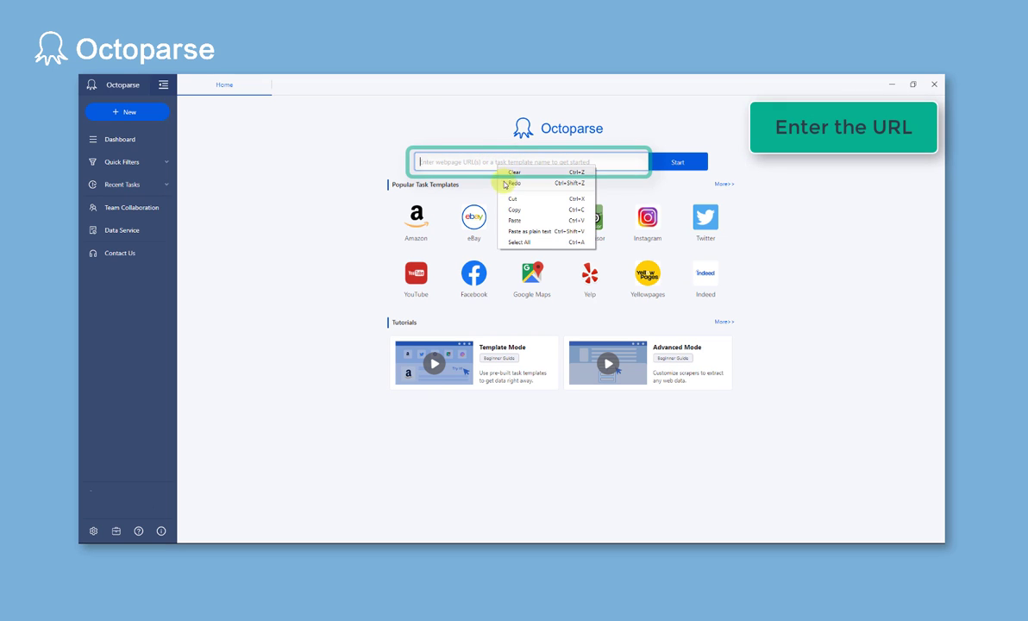
left_click(518, 222)
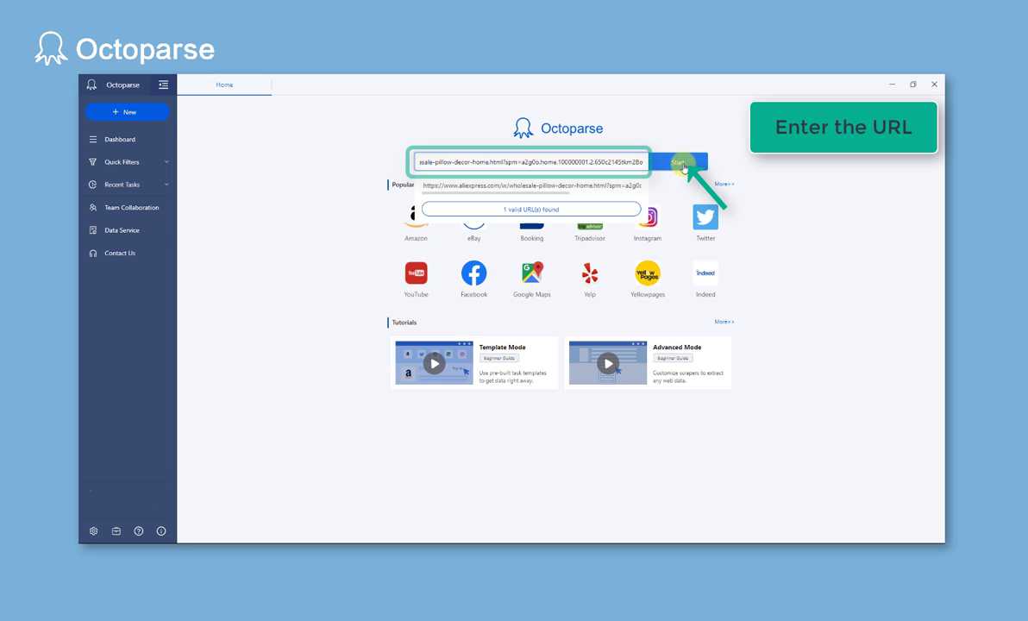
left_click(680, 163)
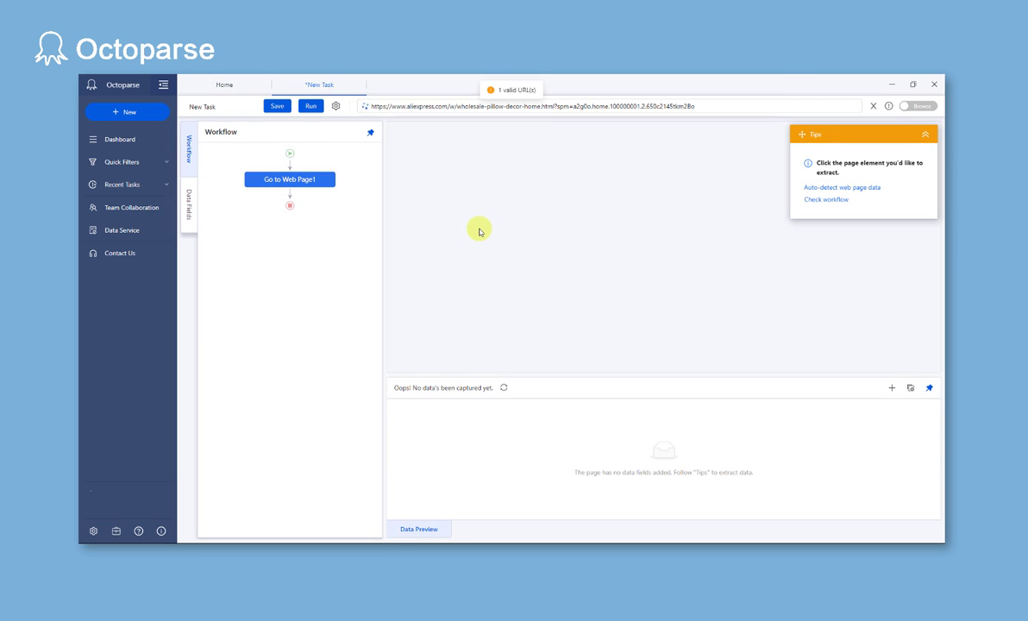
scroll(475, 230, "down", 2)
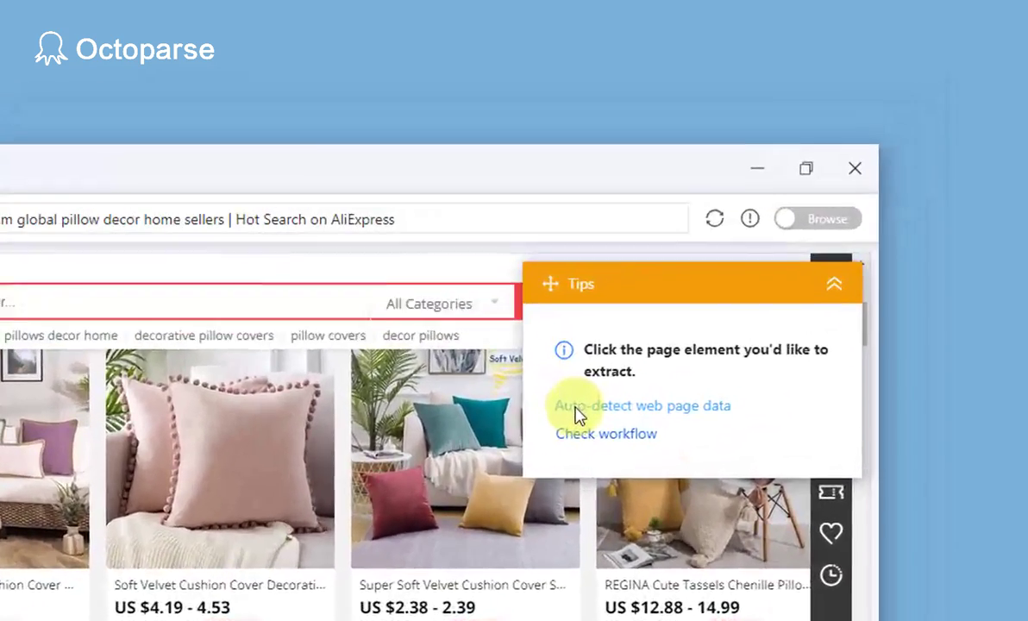
left_click(817, 189)
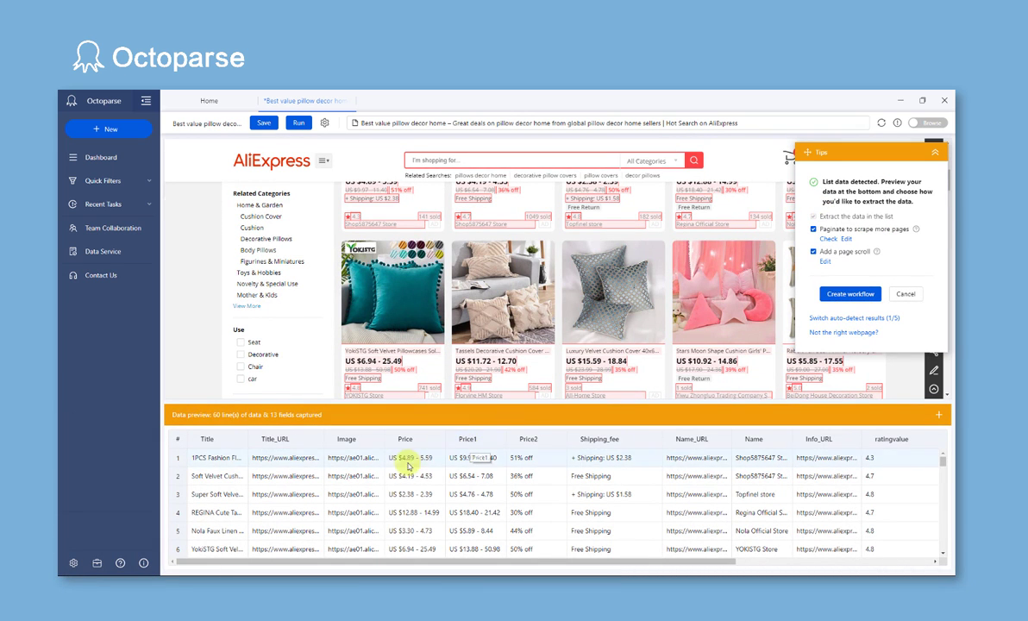
- Review the detected data rows and cycle through the alternative auto-detect results
scroll(368, 485, "down", 9)
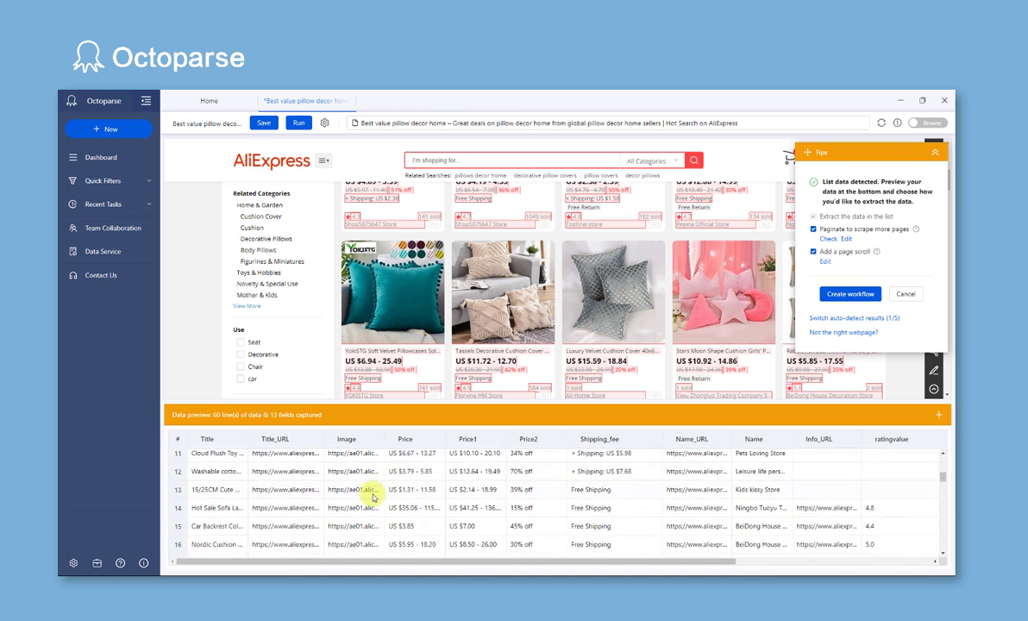
left_click(821, 321)
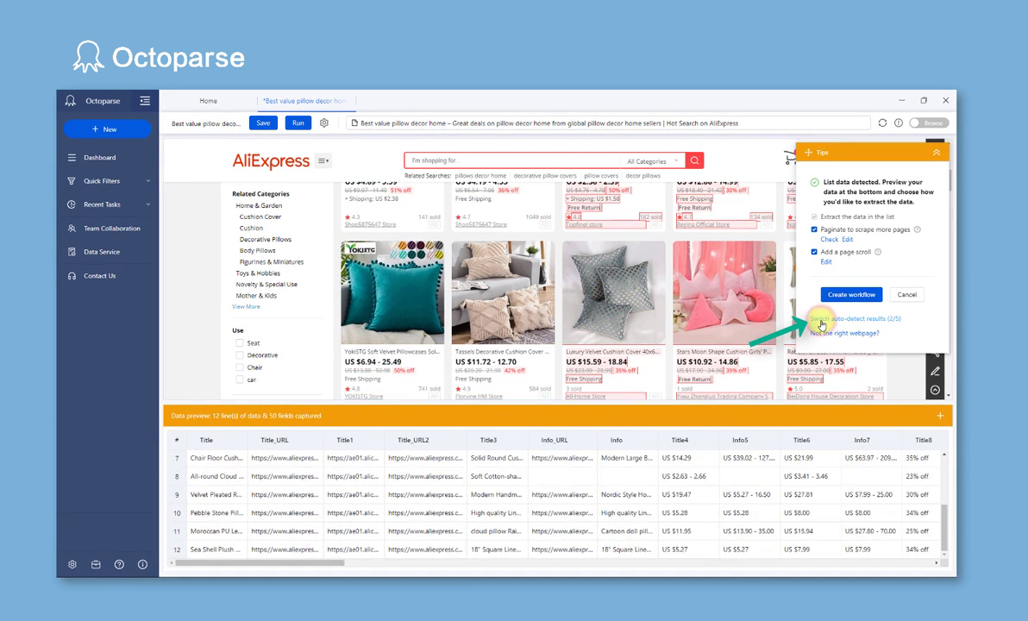
left_click(822, 321)
left_click(822, 321)
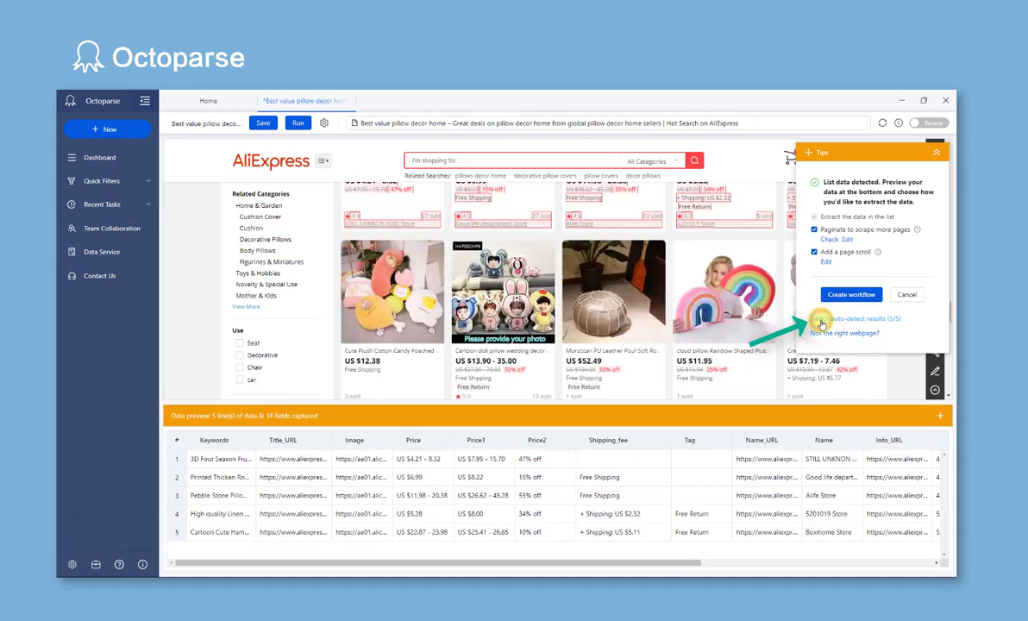
left_click(822, 321)
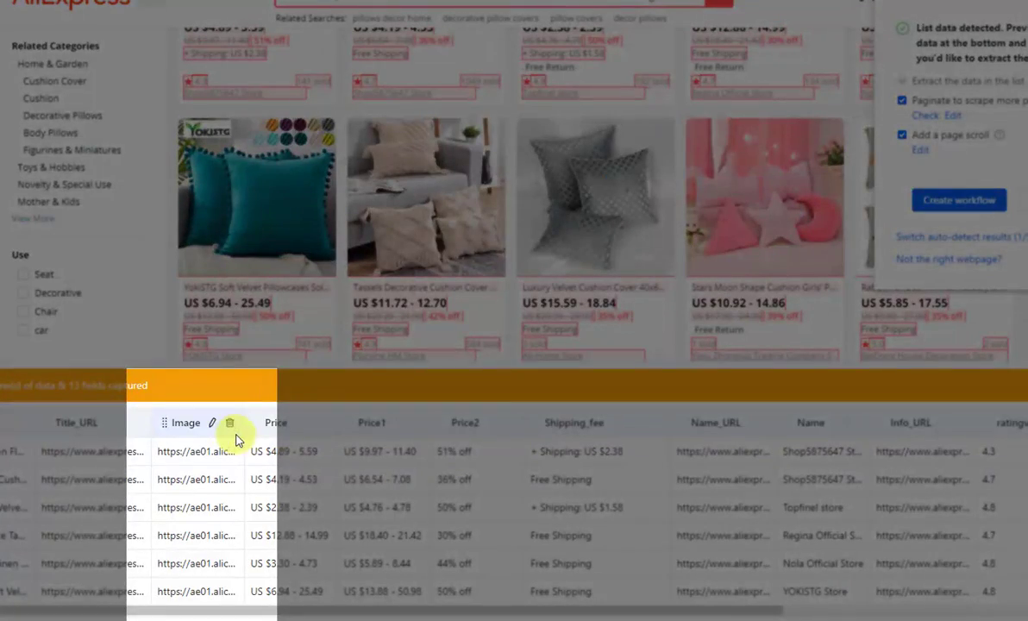
- Check the Image column of the first auto-detect result and create the workflow with pagination and page scroll enabled
scroll(200, 457, "down", 5)
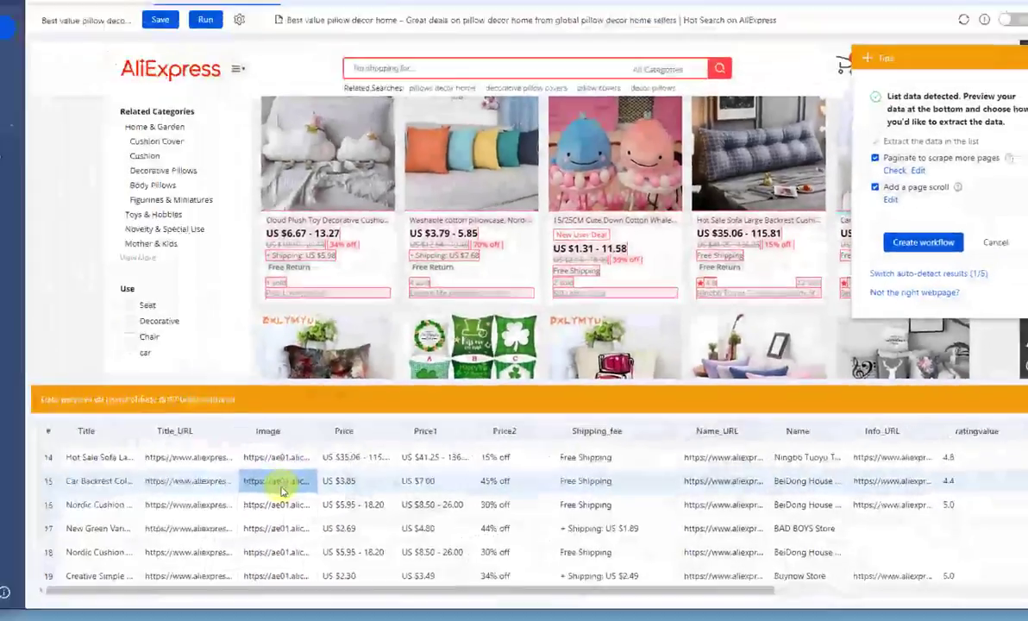
scroll(204, 487, "down", 8)
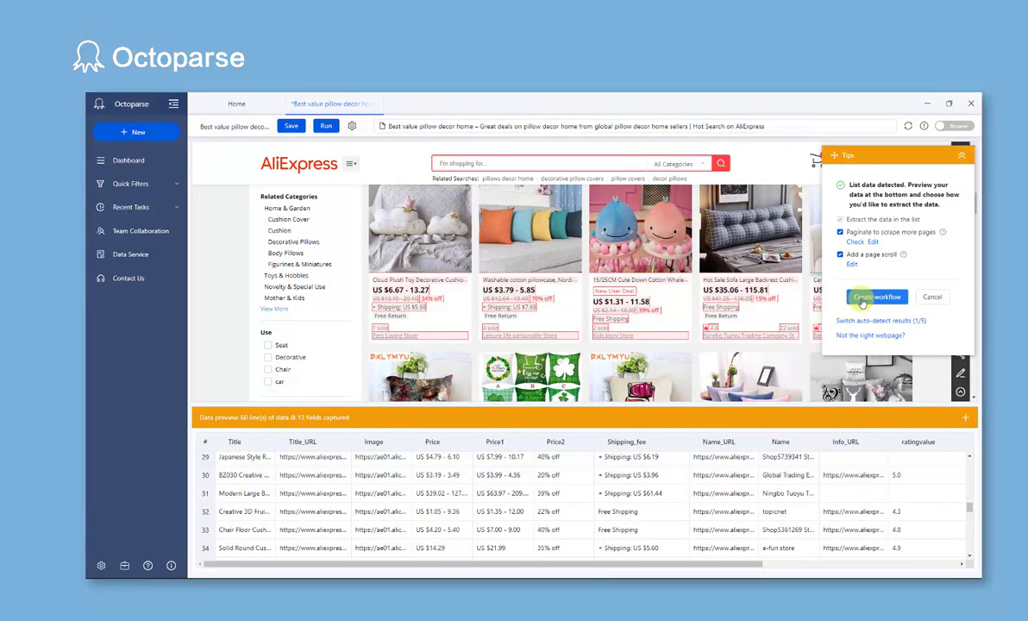
left_click(862, 297)
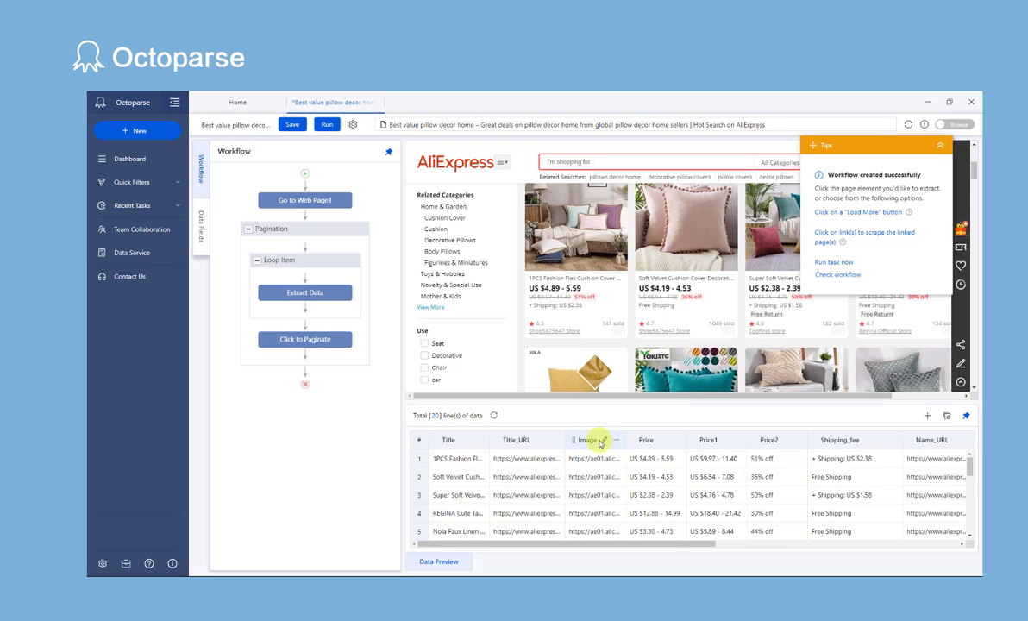
- Select the Image field in the data preview and examine the product images further down the page
left_click(595, 441)
scroll(636, 340, "down", 3)
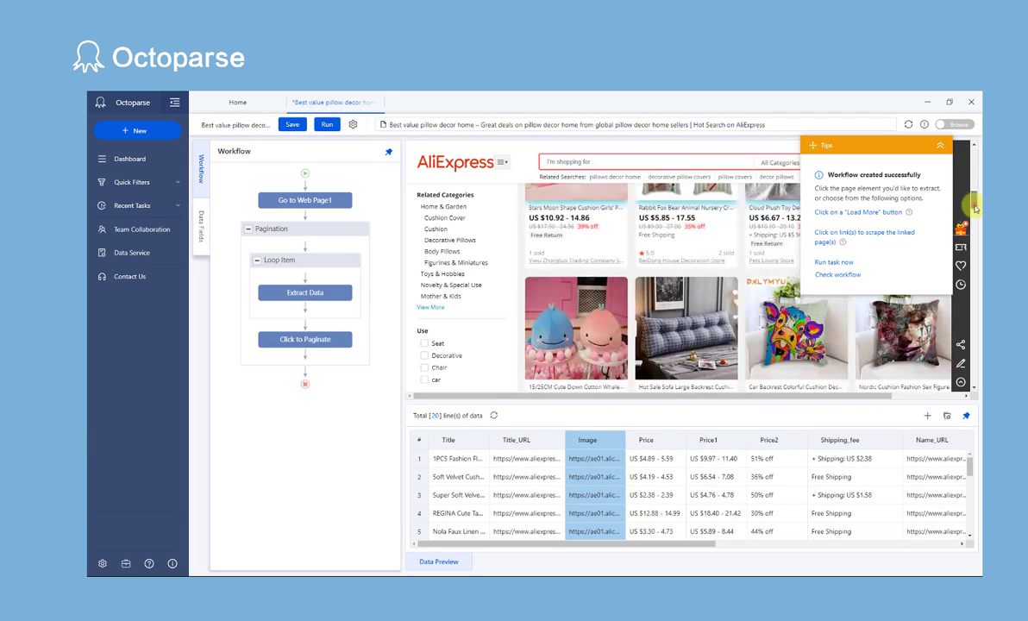
left_click_drag(975, 208, 967, 353)
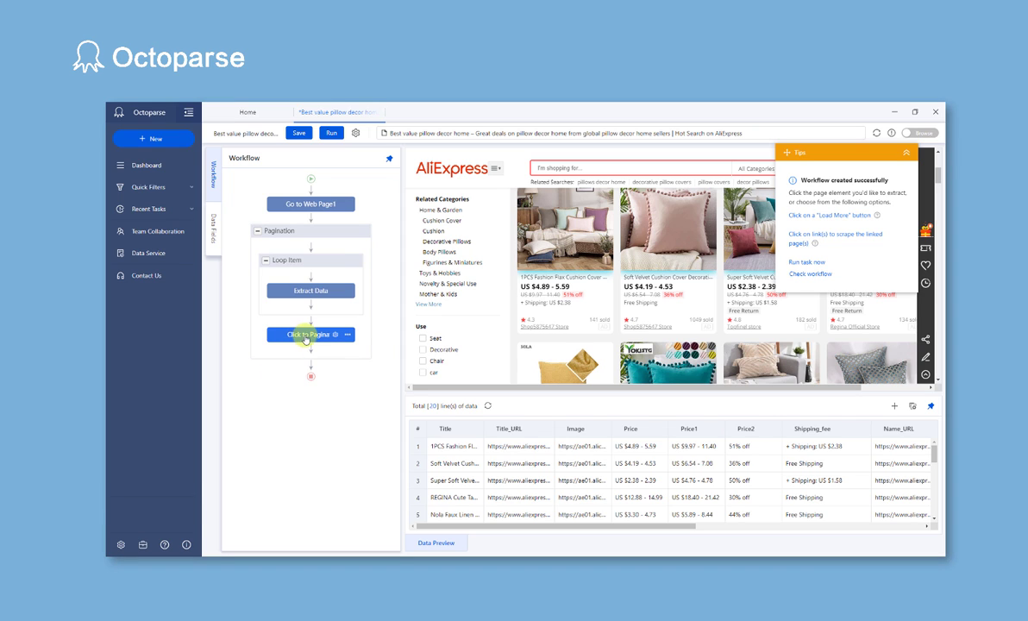
- Check the workflow by stepping through Go to Web Page1 and Extract Data
mouse_move(308, 339)
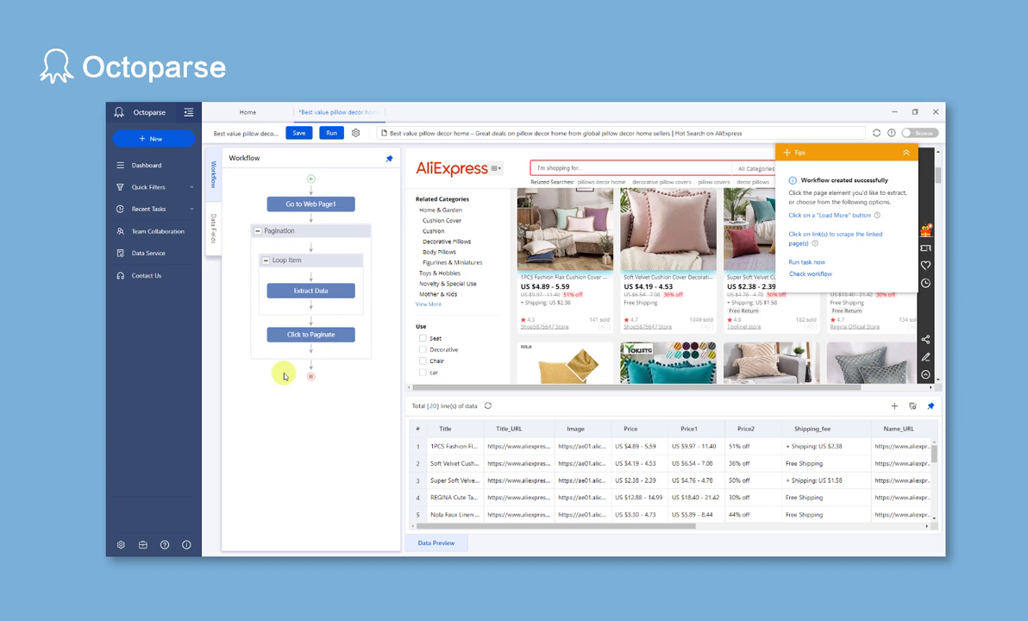
left_click(316, 206)
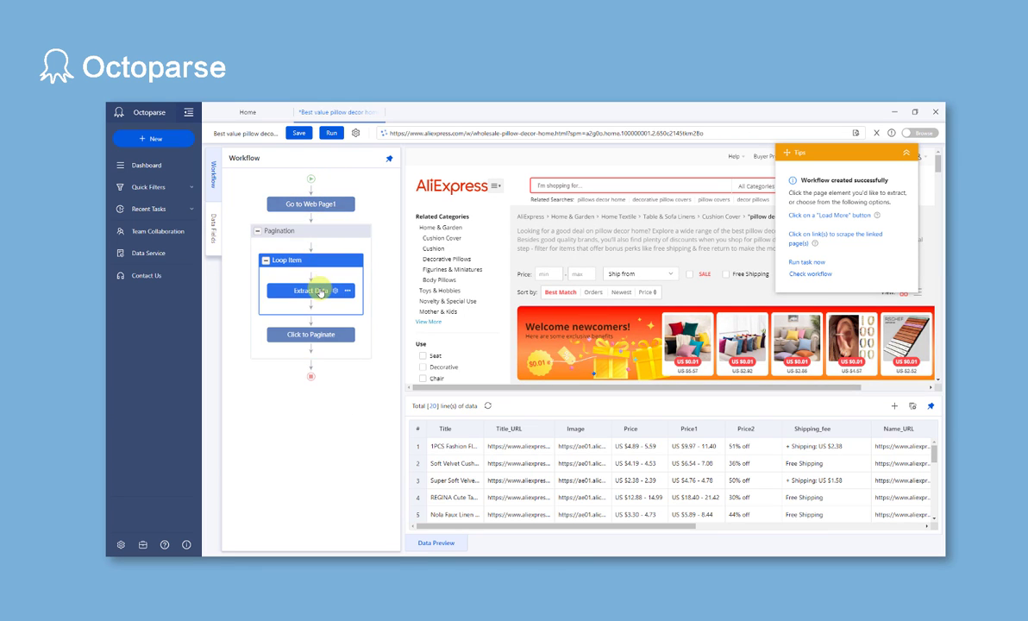
left_click(319, 291)
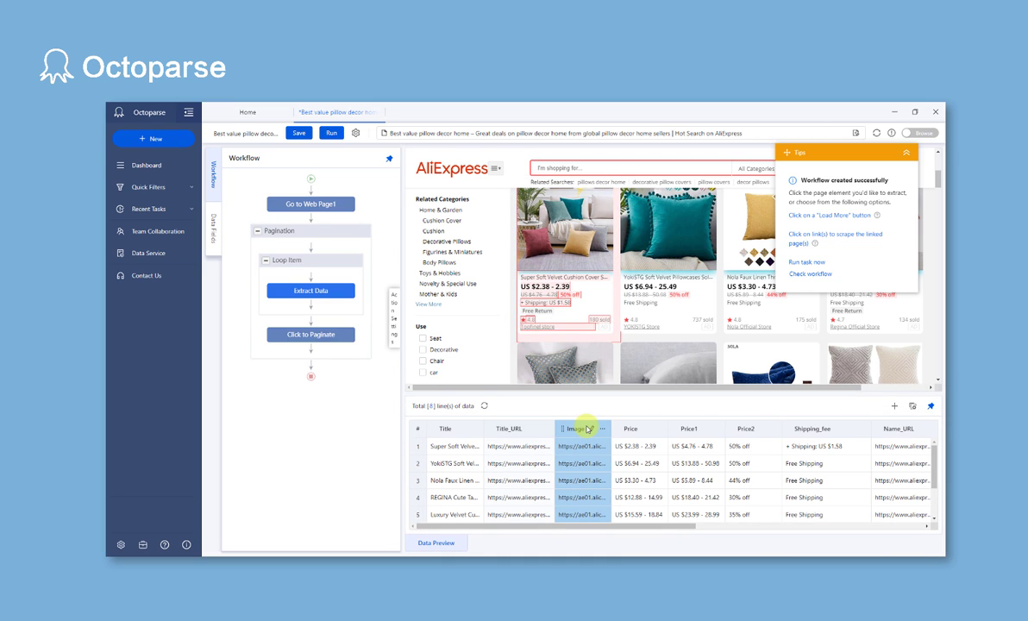
- Check the Image field's options, select the Click to Paginate action, and inspect the page navigation below the product list
left_click(661, 432)
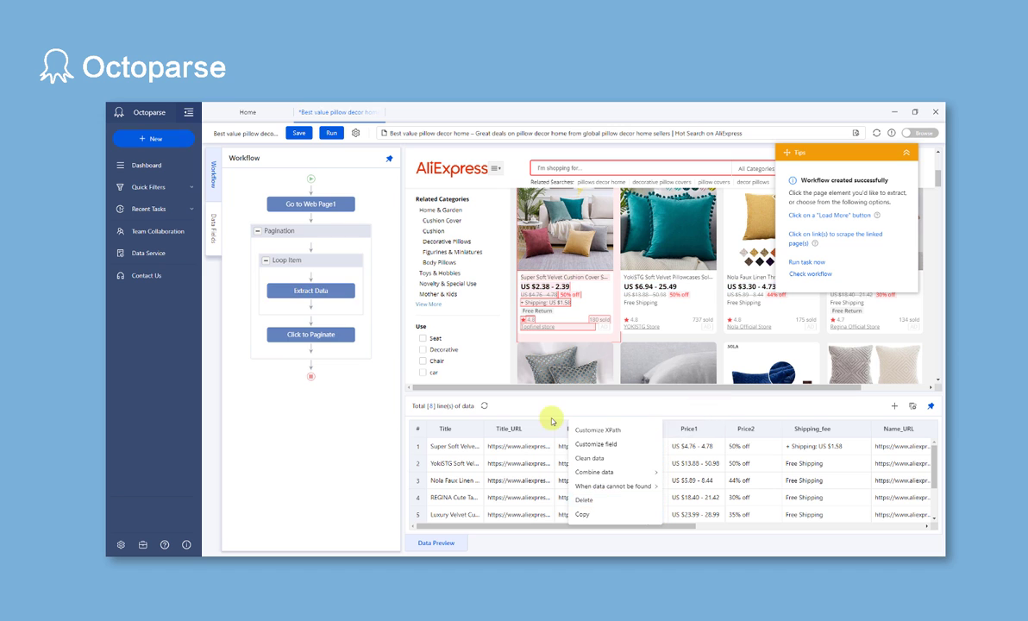
left_click(341, 335)
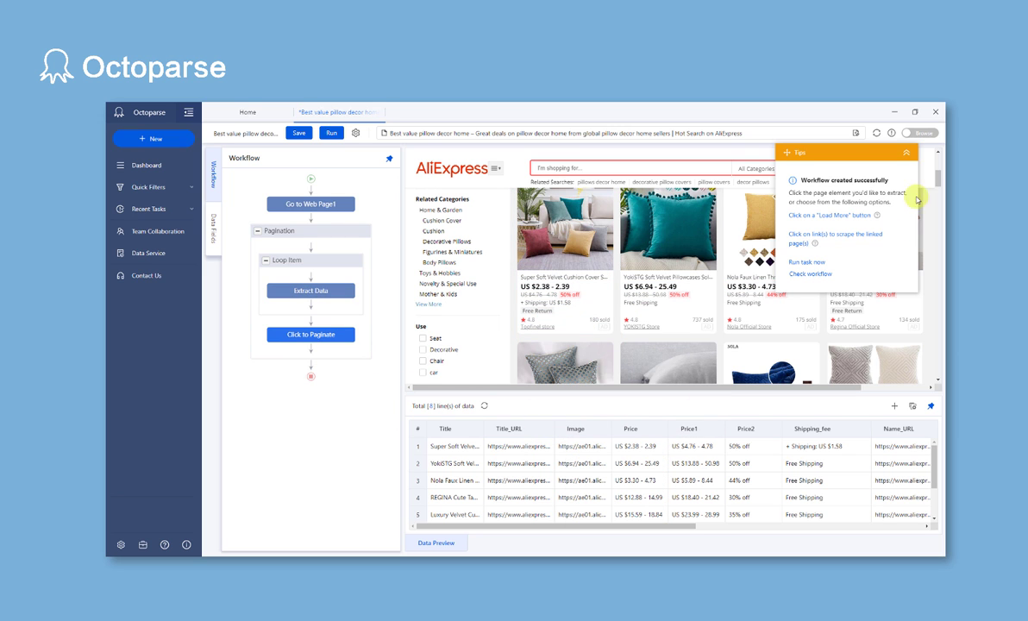
scroll(927, 233, "down", 5)
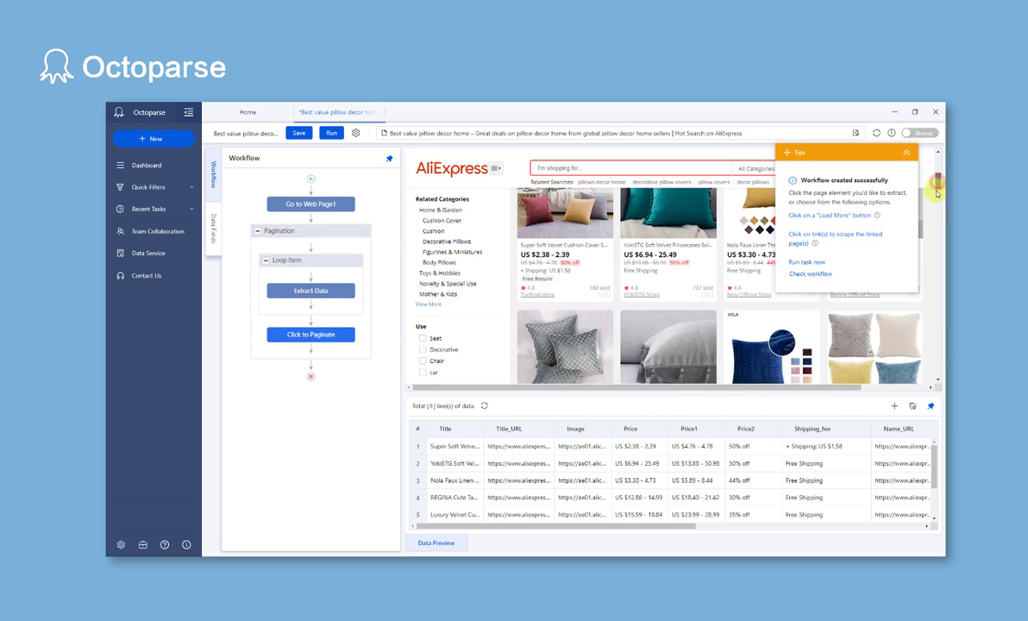
scroll(926, 270, "down", 10)
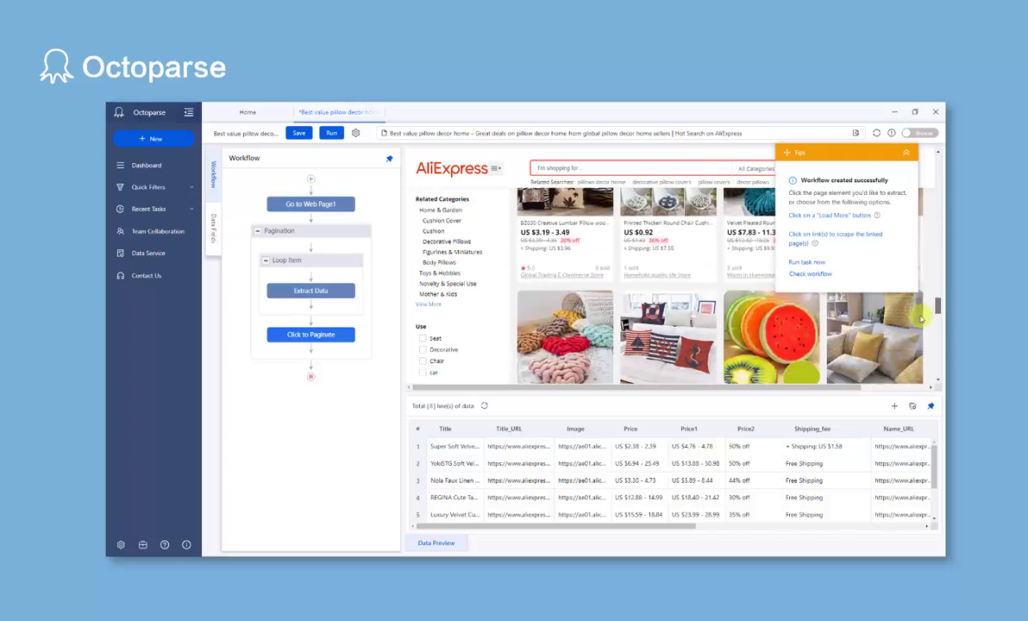
scroll(920, 335, "down", 10)
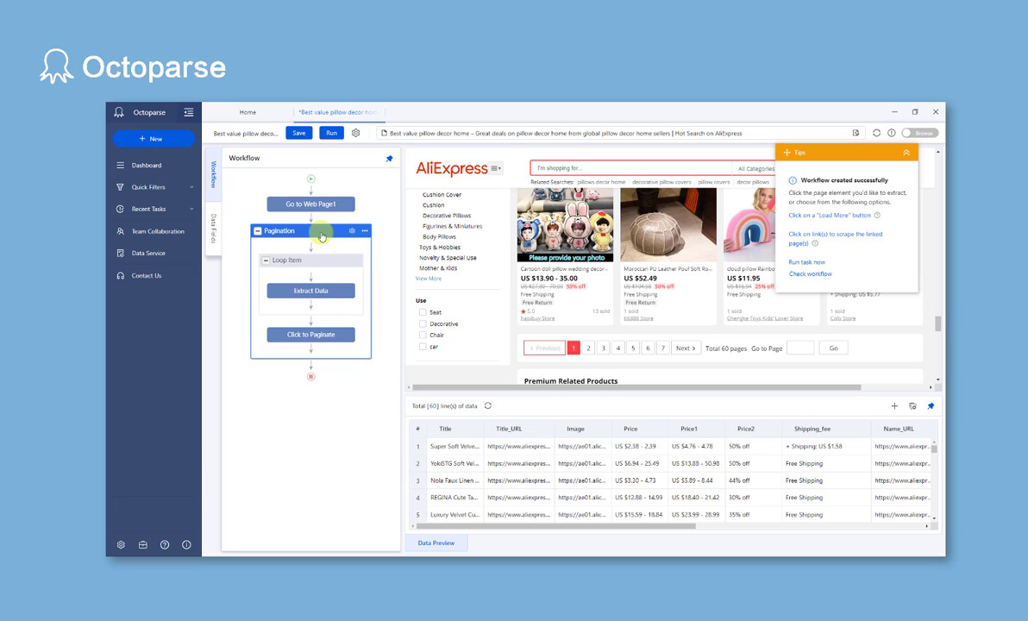
- Recapture the Pagination loop's element as the page's Next button, save the setting, and test Click to Paginate
mouse_move(321, 236)
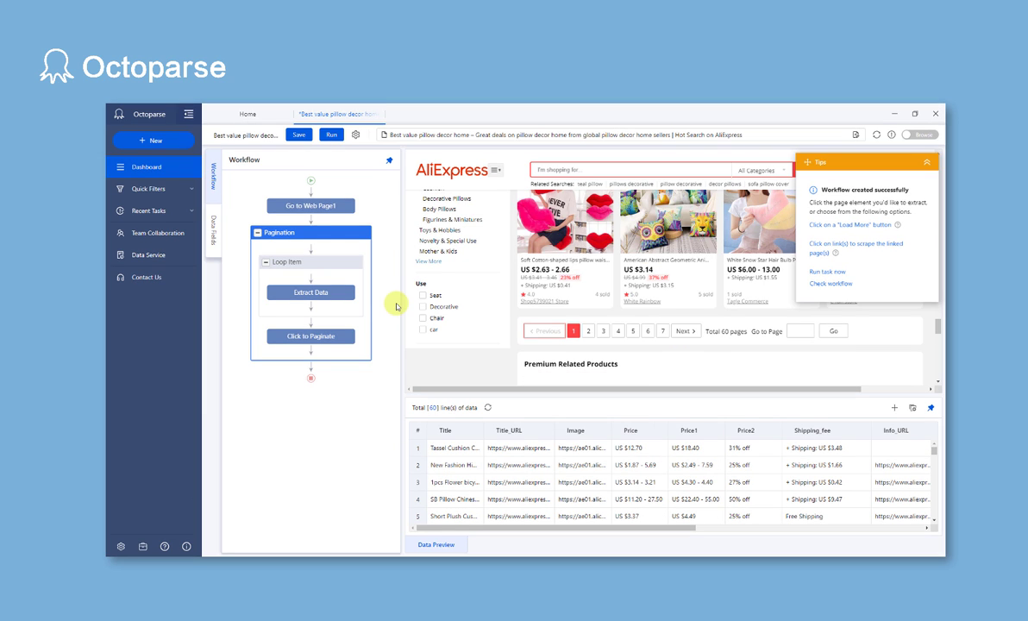
left_click(301, 238)
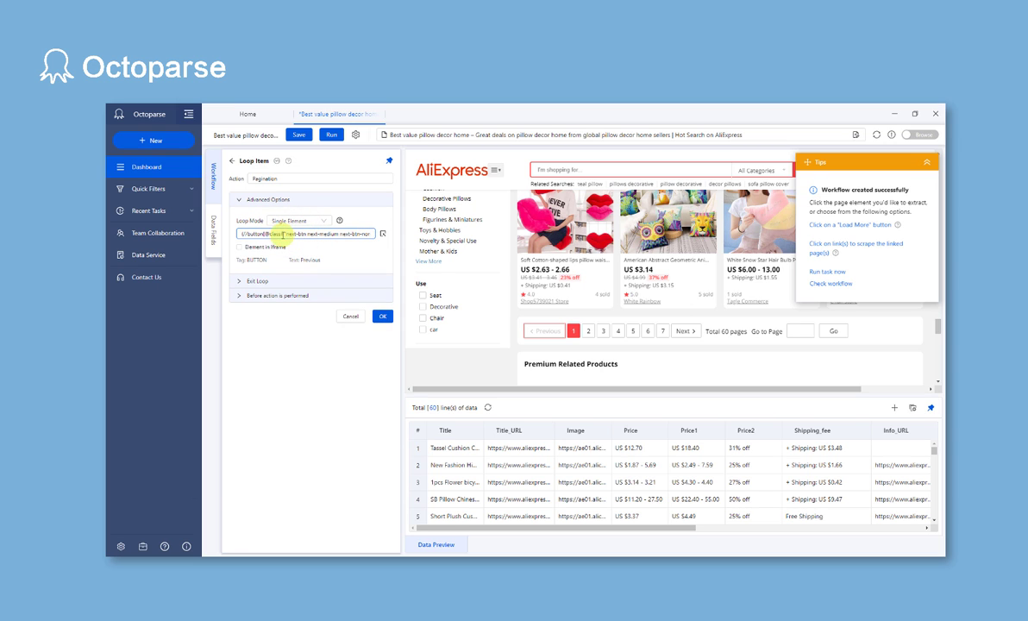
left_click(240, 233)
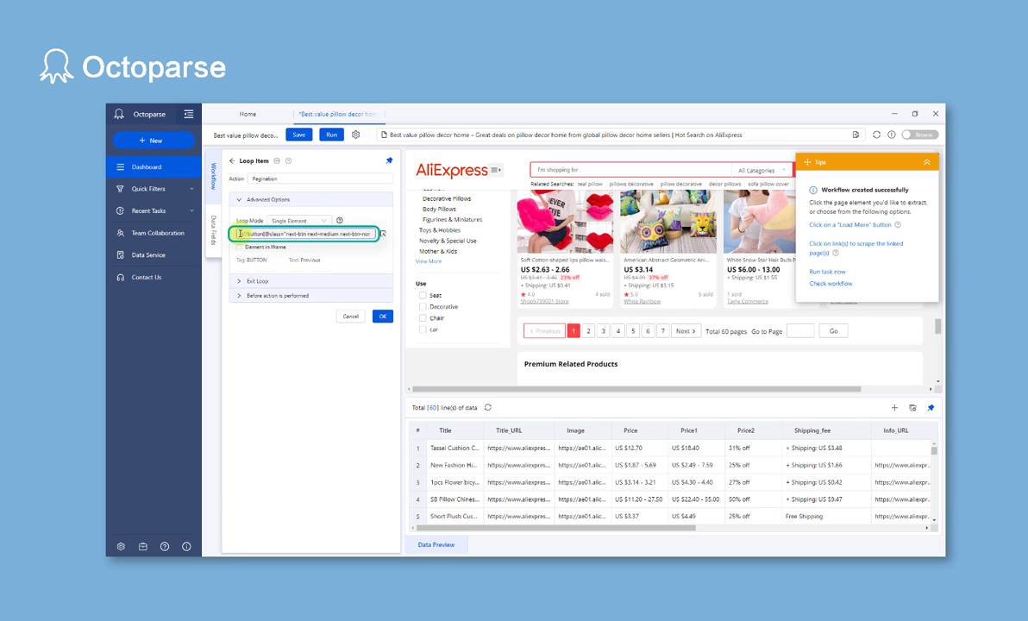
left_click(382, 236)
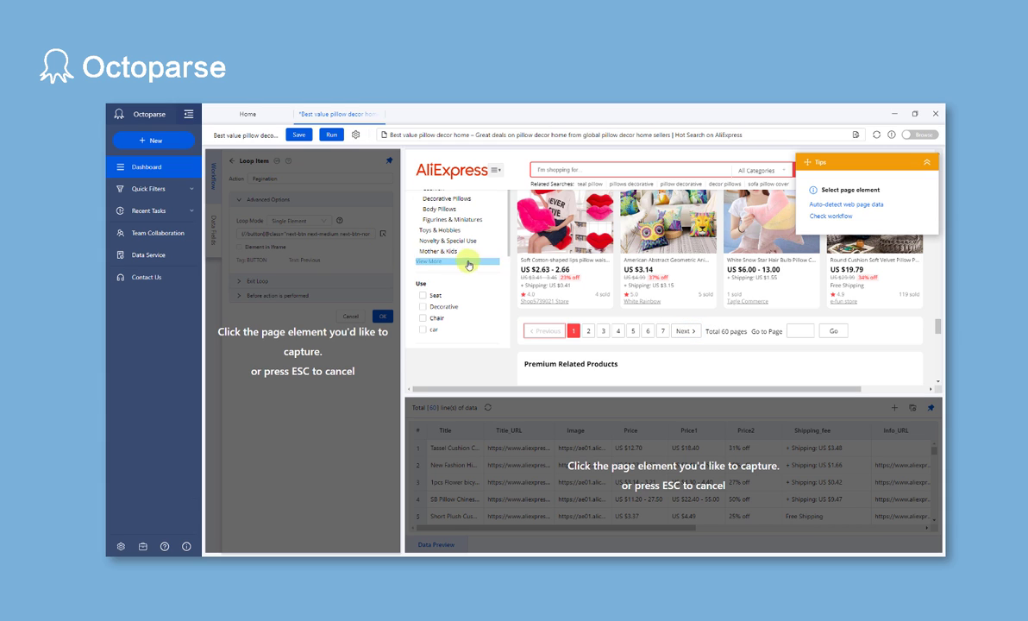
left_click(682, 331)
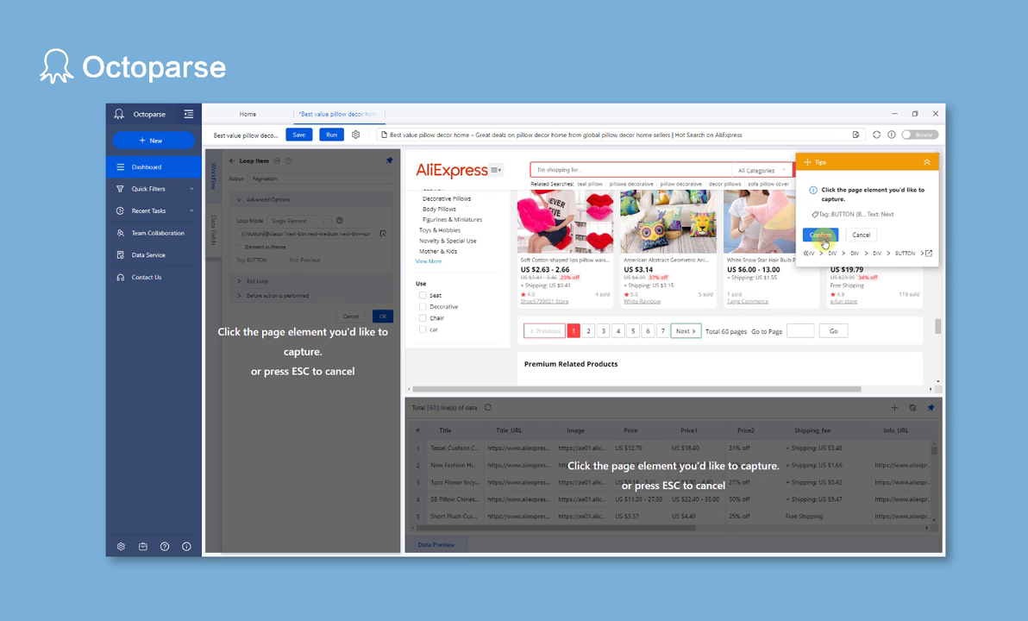
left_click(820, 235)
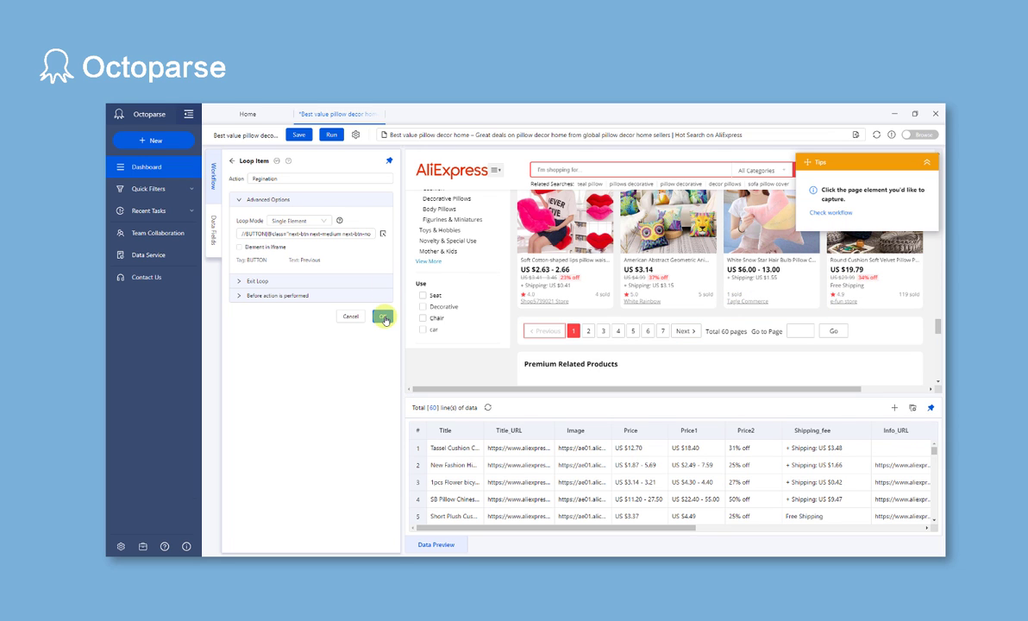
left_click(384, 317)
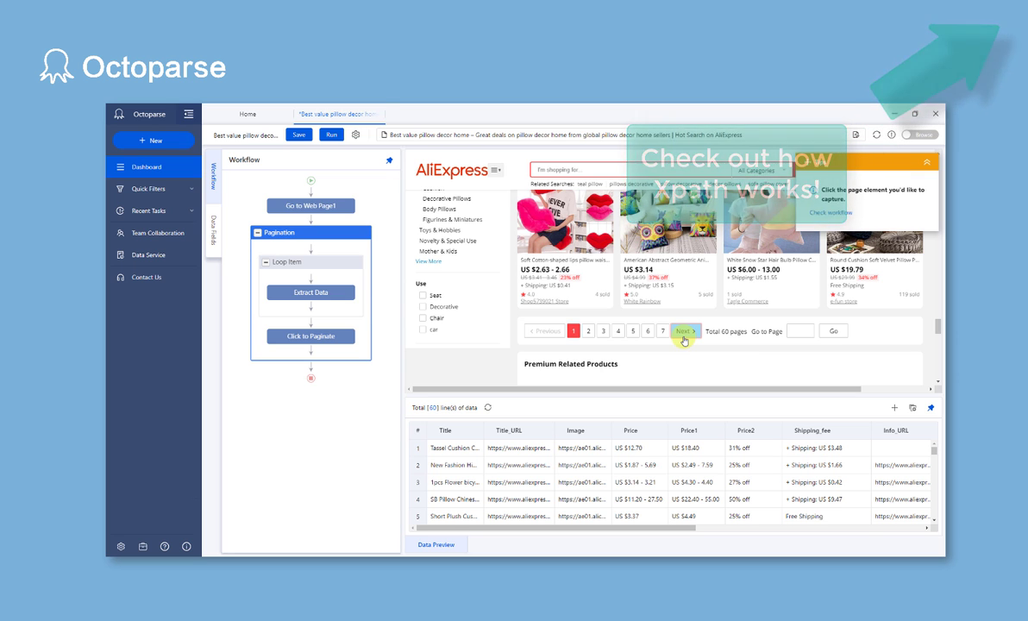
left_click(315, 337)
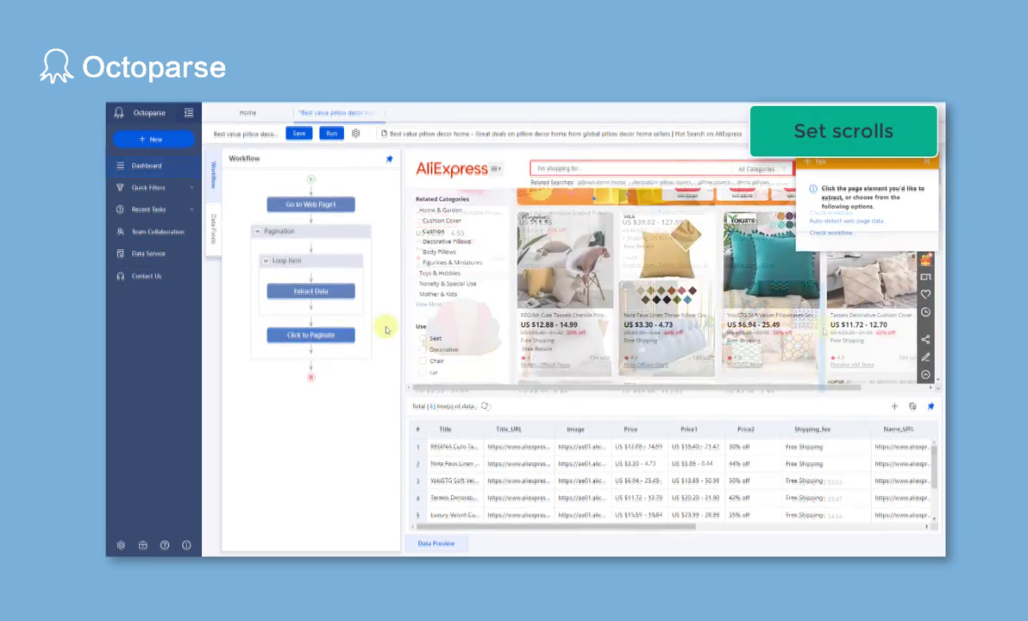
- Set Go to Web Page1 to scroll down after loading for one screen, with 30 repeats and a 0.5s wait time
left_click(310, 207)
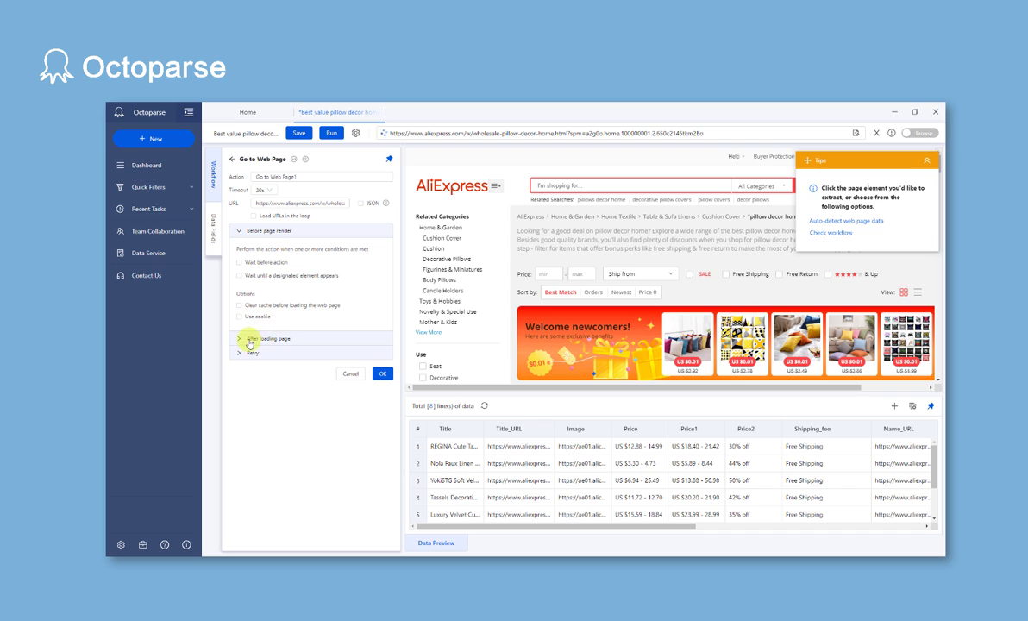
left_click(240, 339)
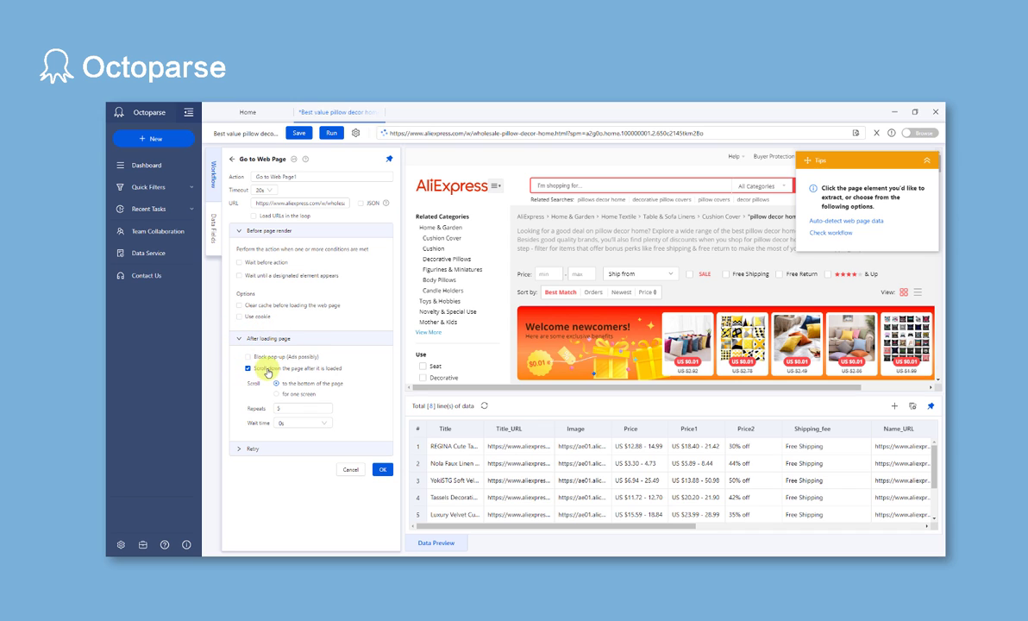
left_click(248, 368)
left_click(267, 371)
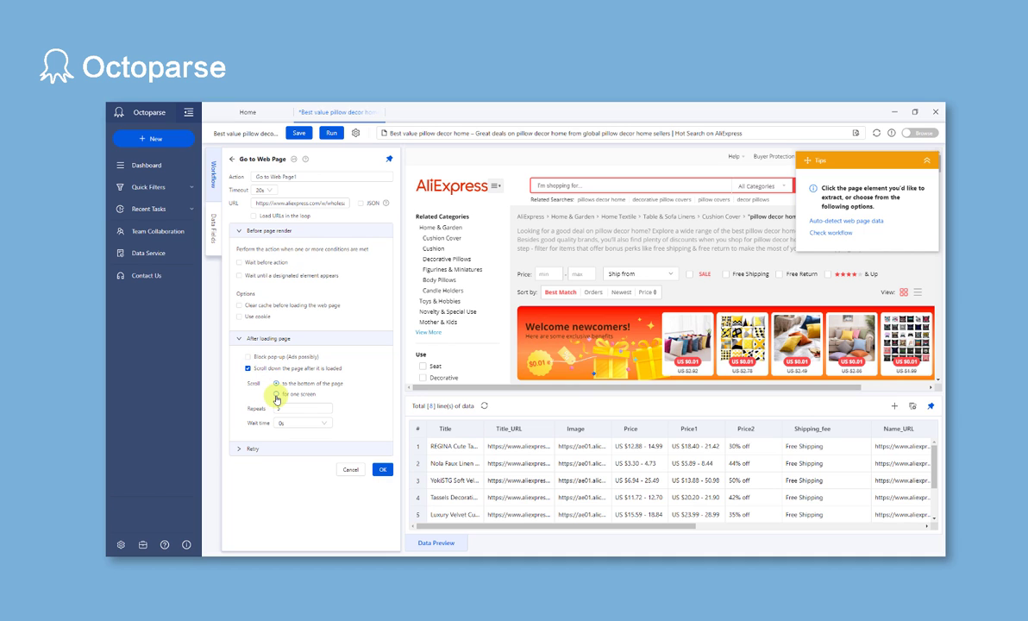
left_click(276, 393)
double_click(287, 408)
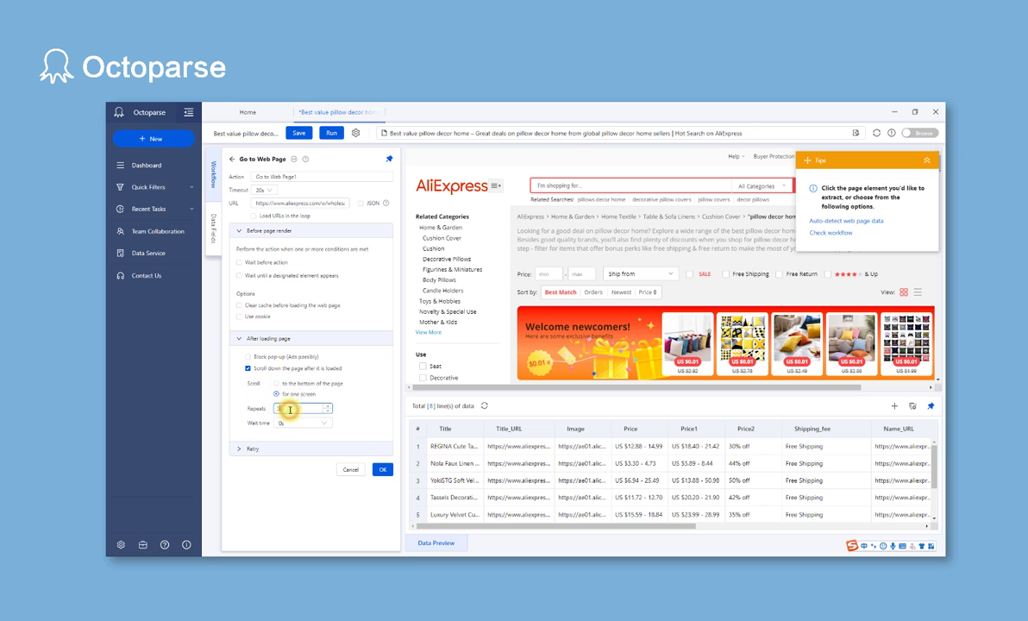
type("30")
left_click(299, 424)
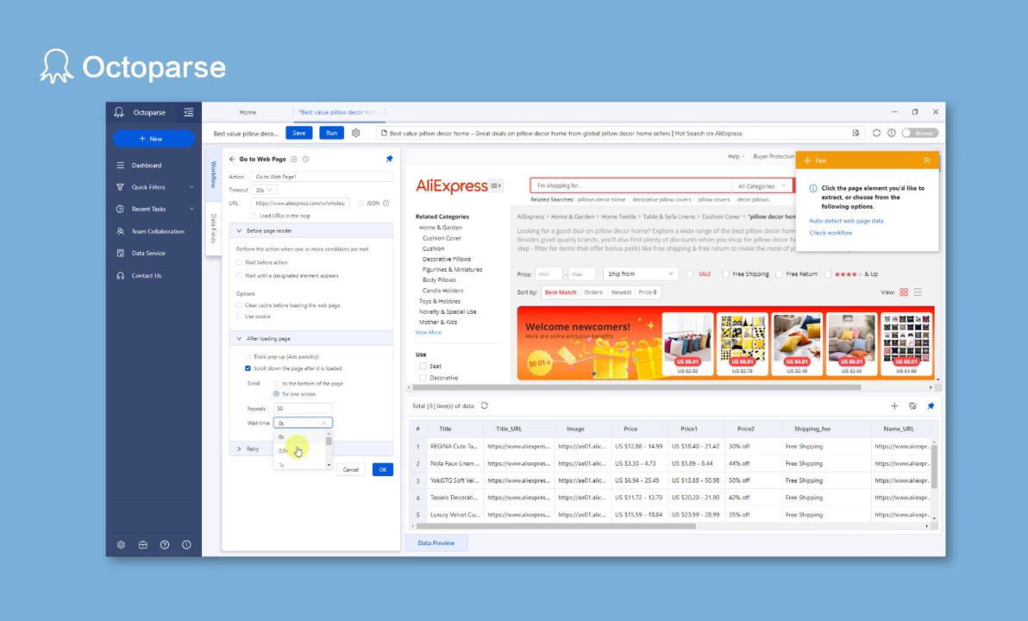
left_click(297, 450)
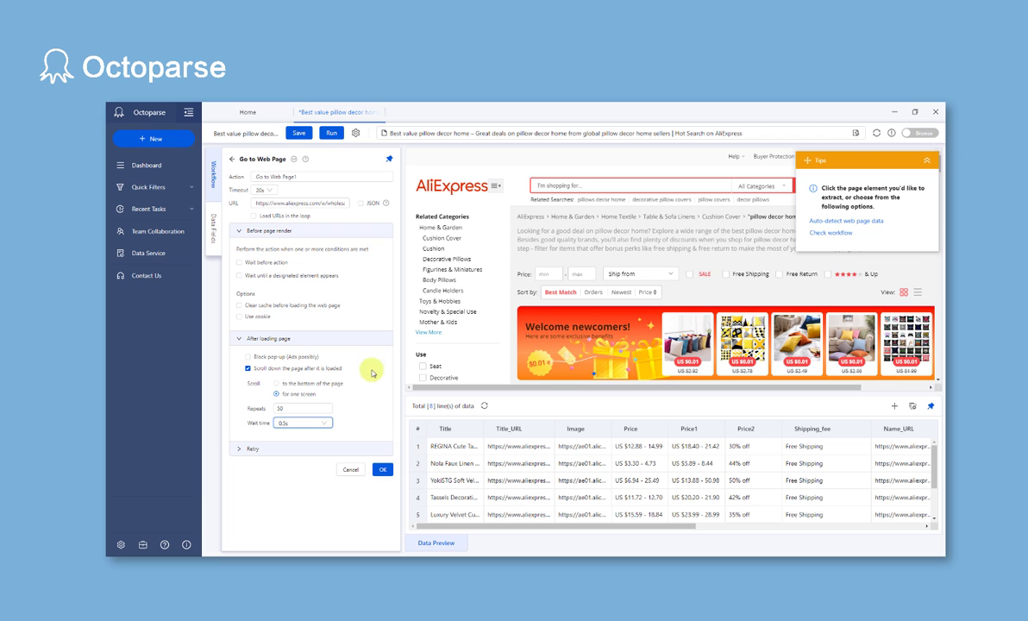
left_click(380, 473)
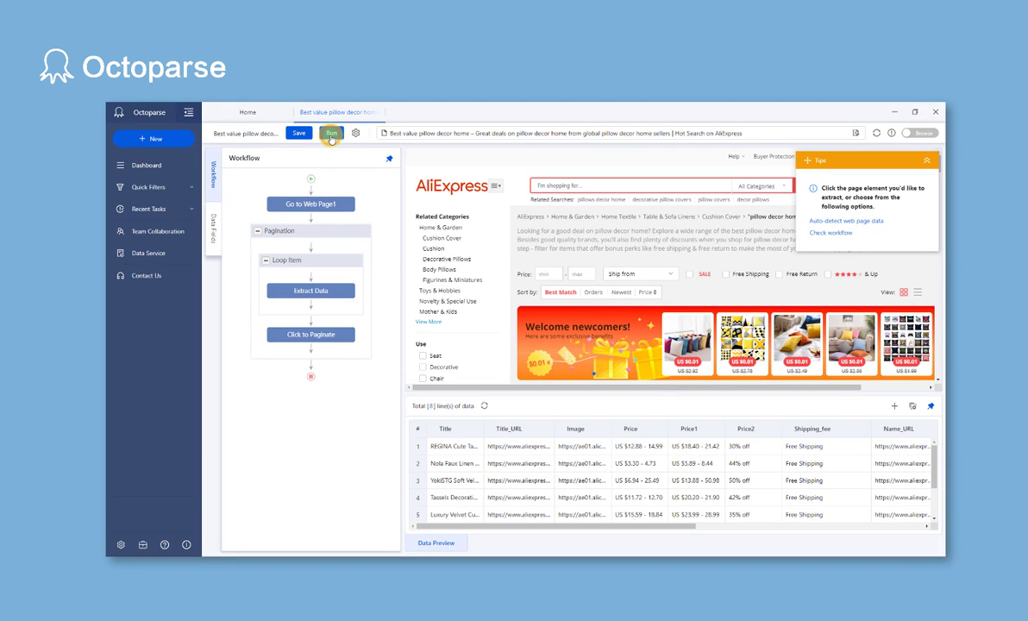
- Run the task on the local device and export the extracted data to a file on the Desktop
left_click(331, 135)
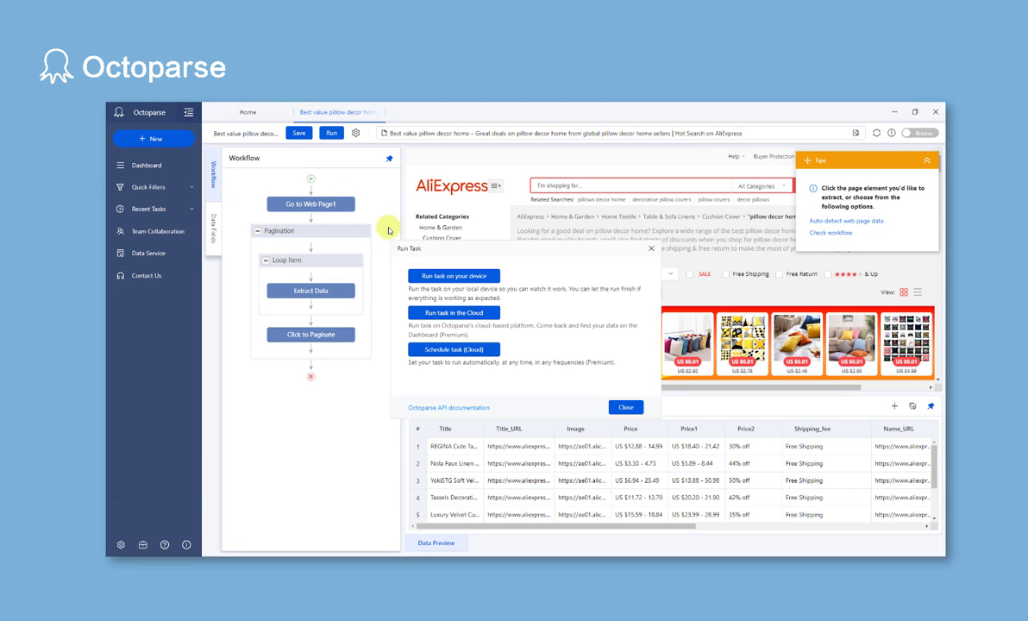
left_click(420, 276)
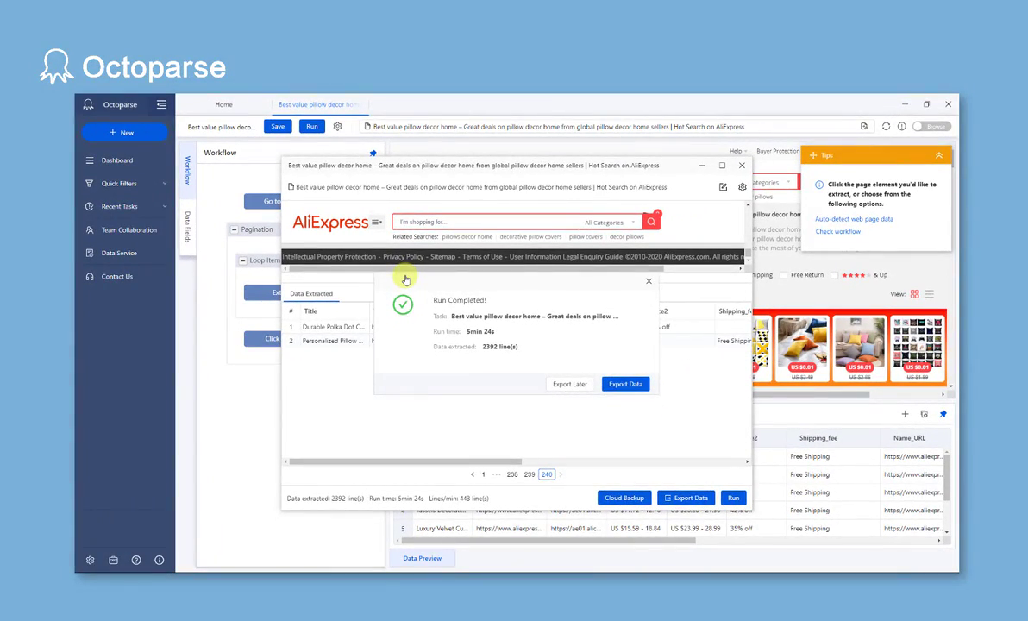
left_click(617, 384)
left_click(625, 412)
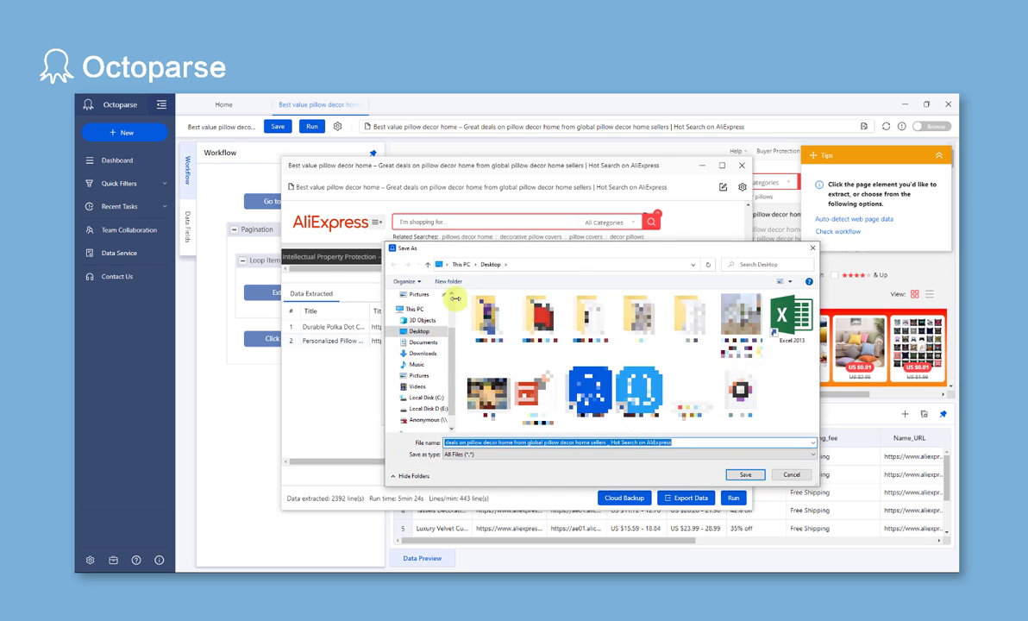
left_click(743, 474)
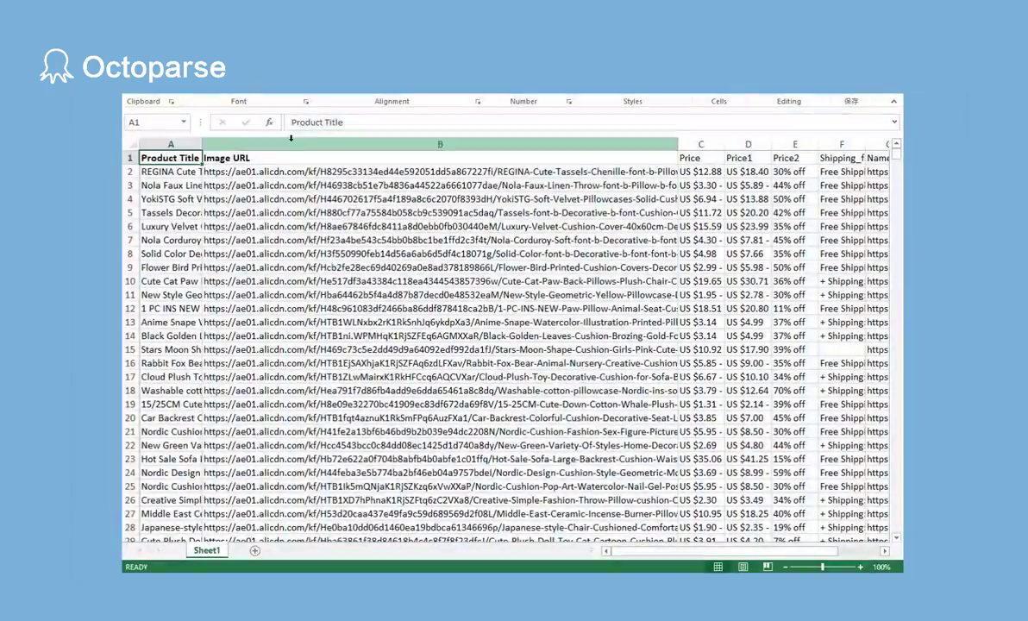
- Copy the Image URL column from the exported Excel sheet into Tab Save's download links in Chrome and download the images
left_click(440, 144)
scroll(314, 274, "down", 20)
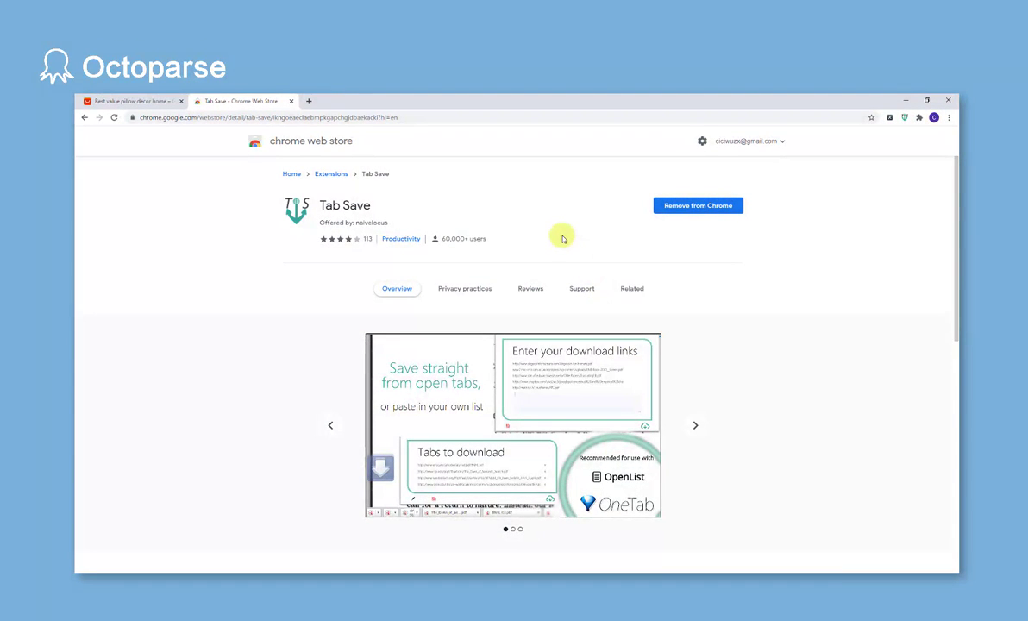
left_click(904, 117)
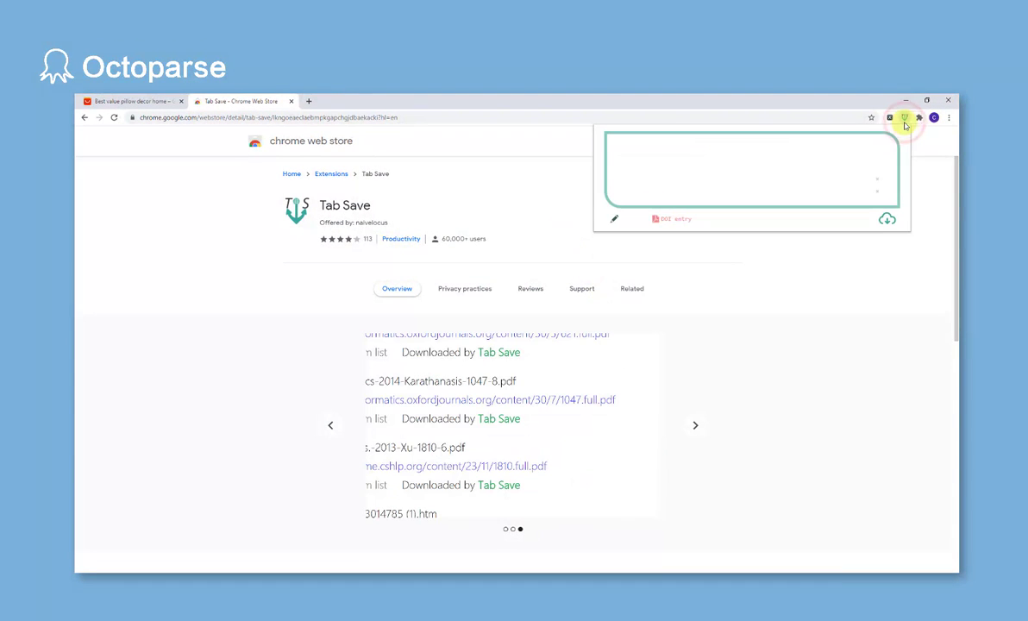
left_click(615, 223)
right_click(638, 187)
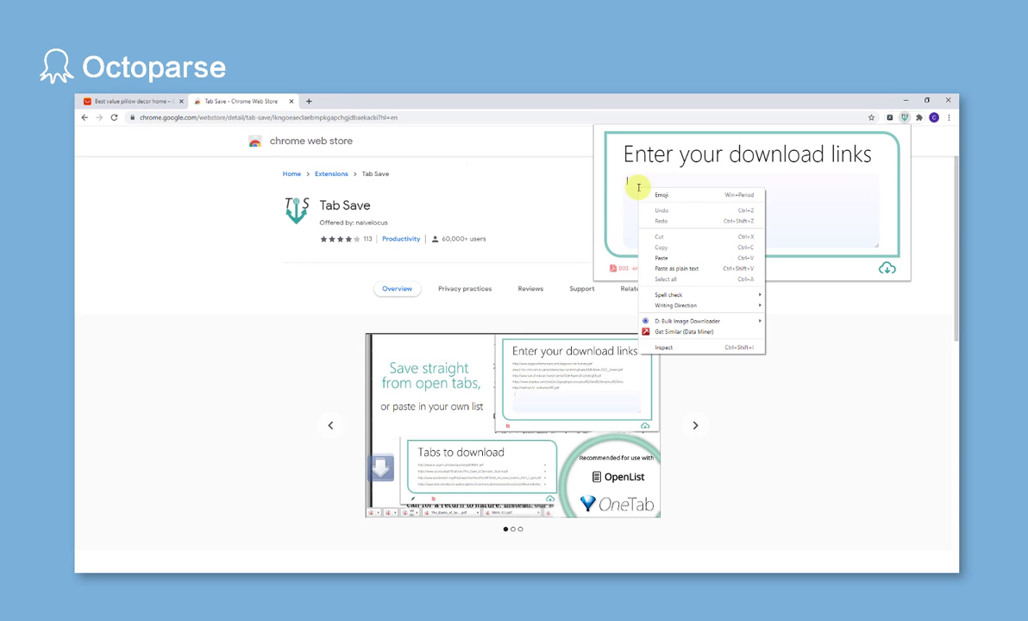
left_click(666, 256)
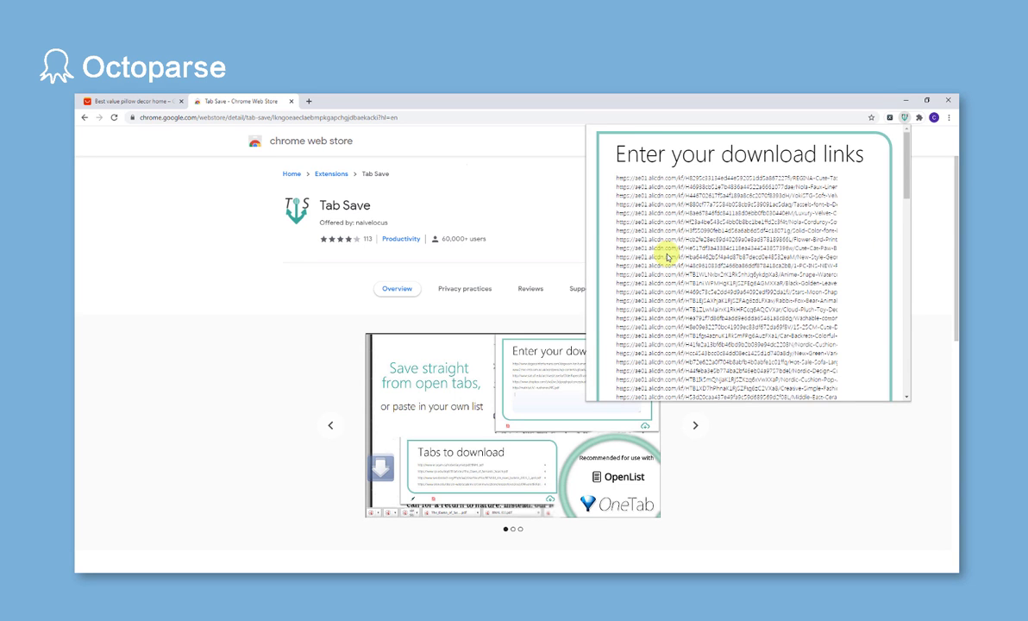
scroll(859, 265, "down", 5)
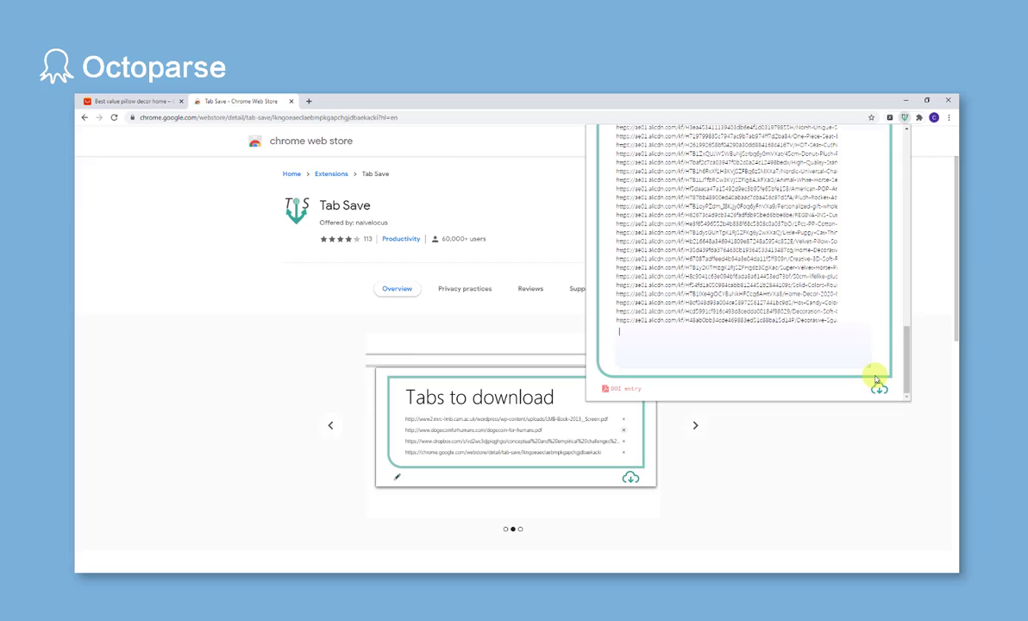
left_click(880, 388)
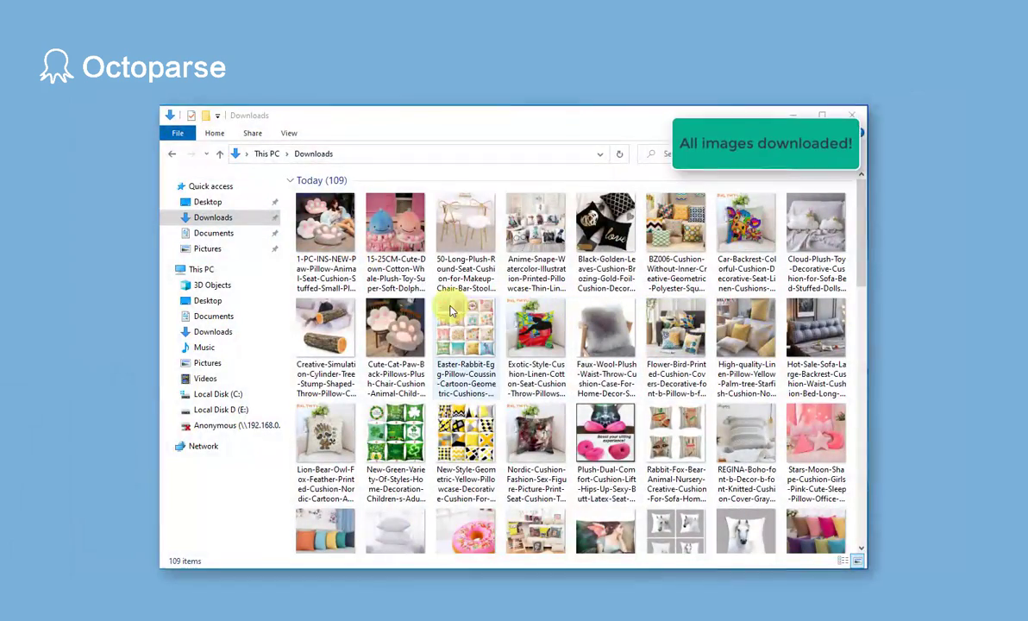
- Look through the downloaded product images in the Downloads folder in File Explorer
scroll(541, 345, "down", 10)
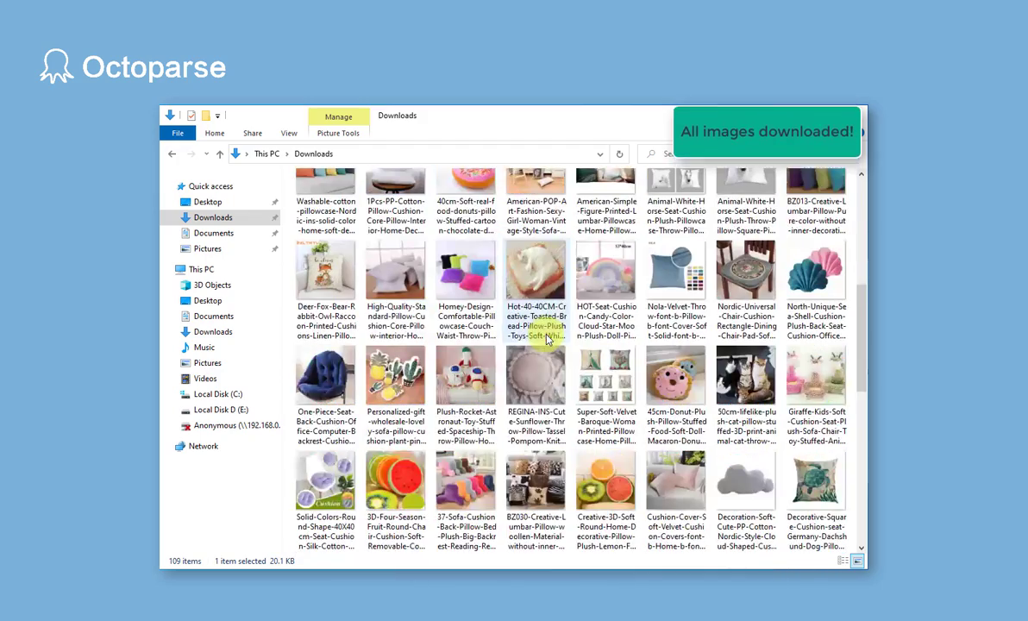
left_click(542, 392)
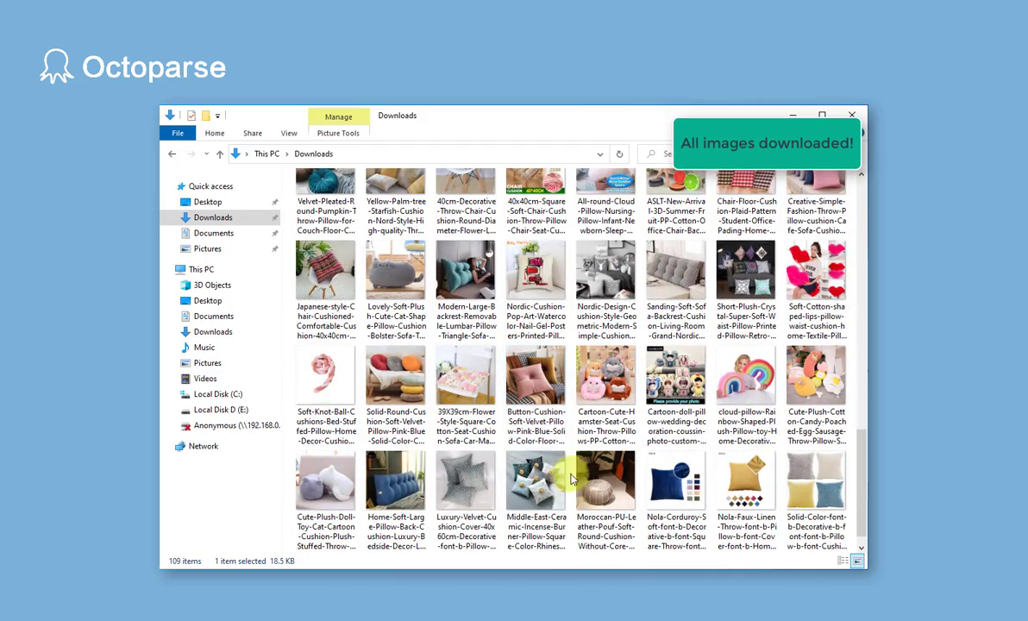
left_click(555, 493)
scroll(554, 493, "down", 2)
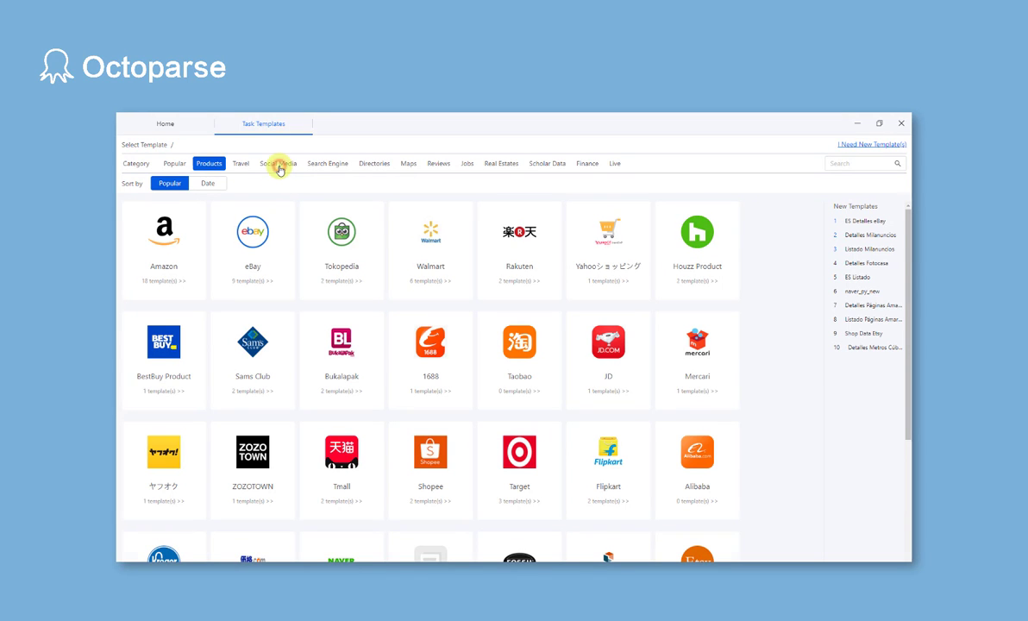
- Browse the Octoparse task templates in the Social Media and Directories categories
left_click(279, 170)
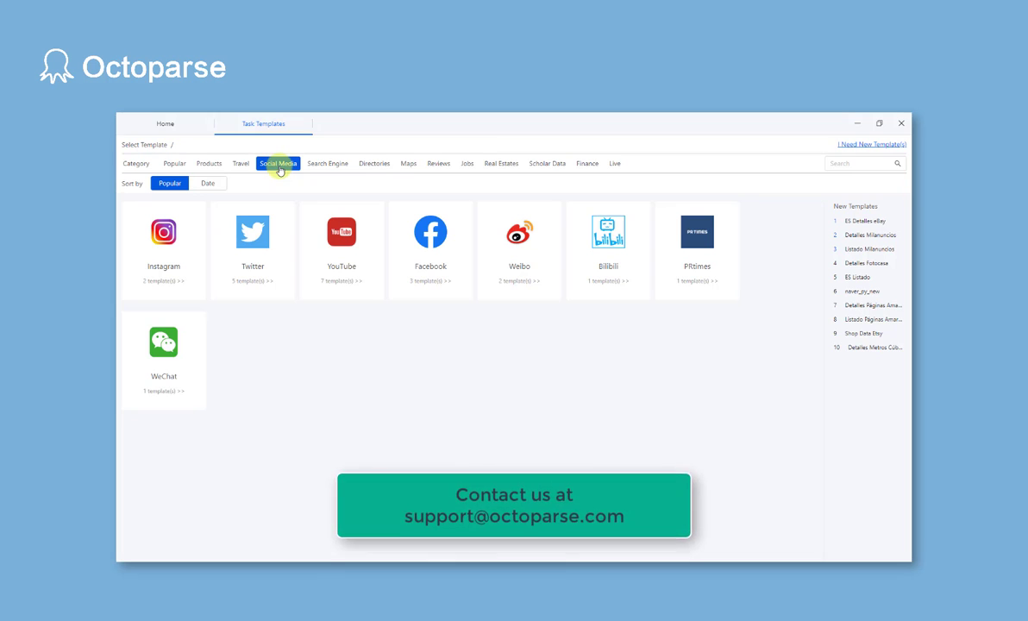
left_click(360, 169)
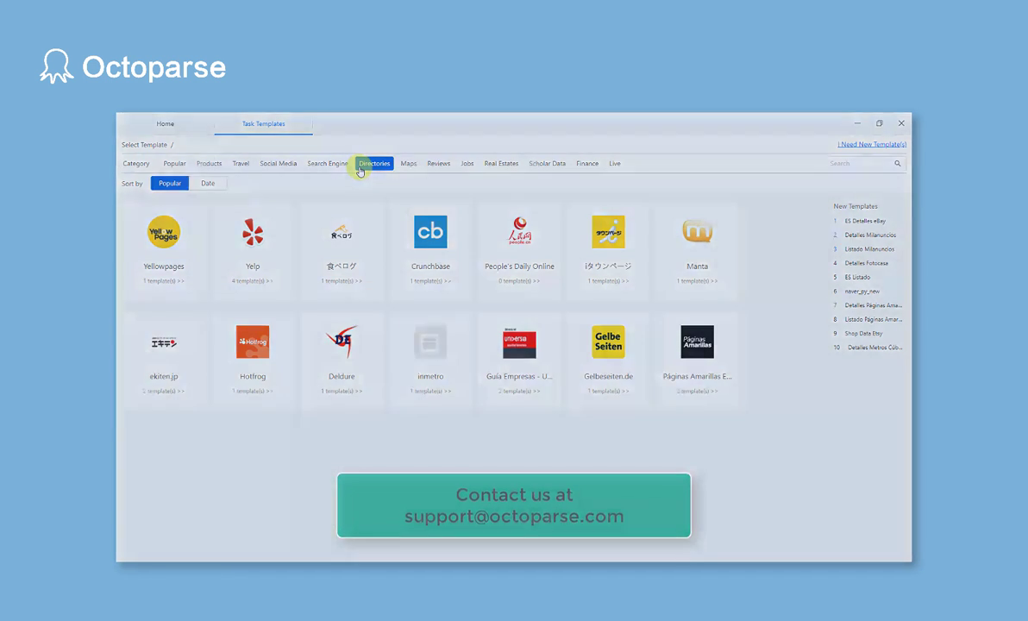